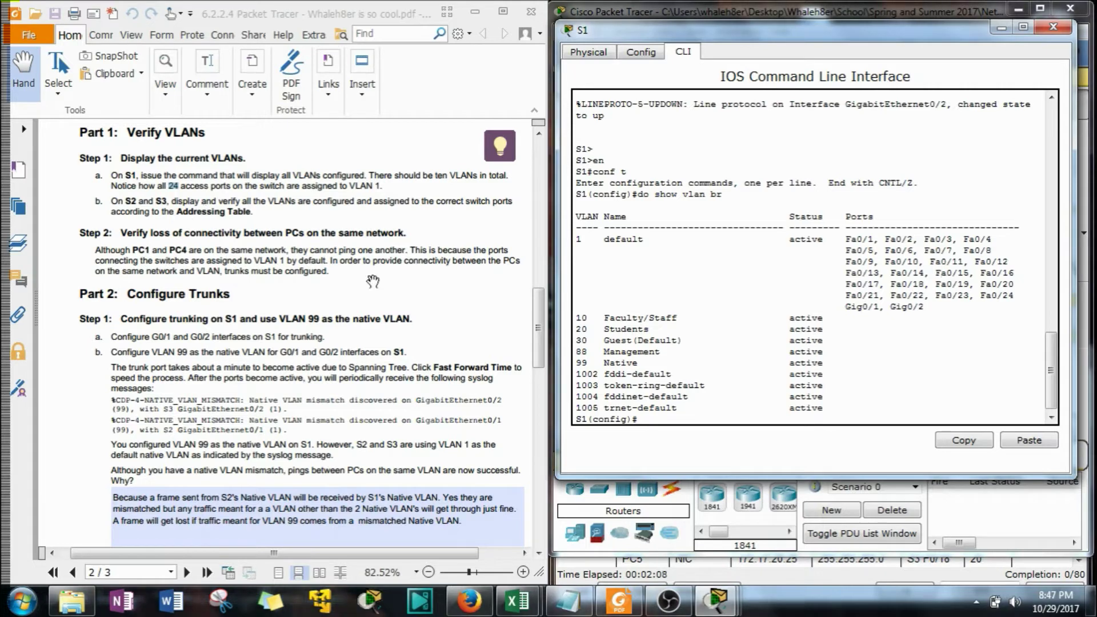
- Bring up the addressing table in the lab instructions and open switch S2's command line in place of S1's
{"action": "left_click_drag", "start_coordinate": [543, 330], "coordinate": [543, 190]}
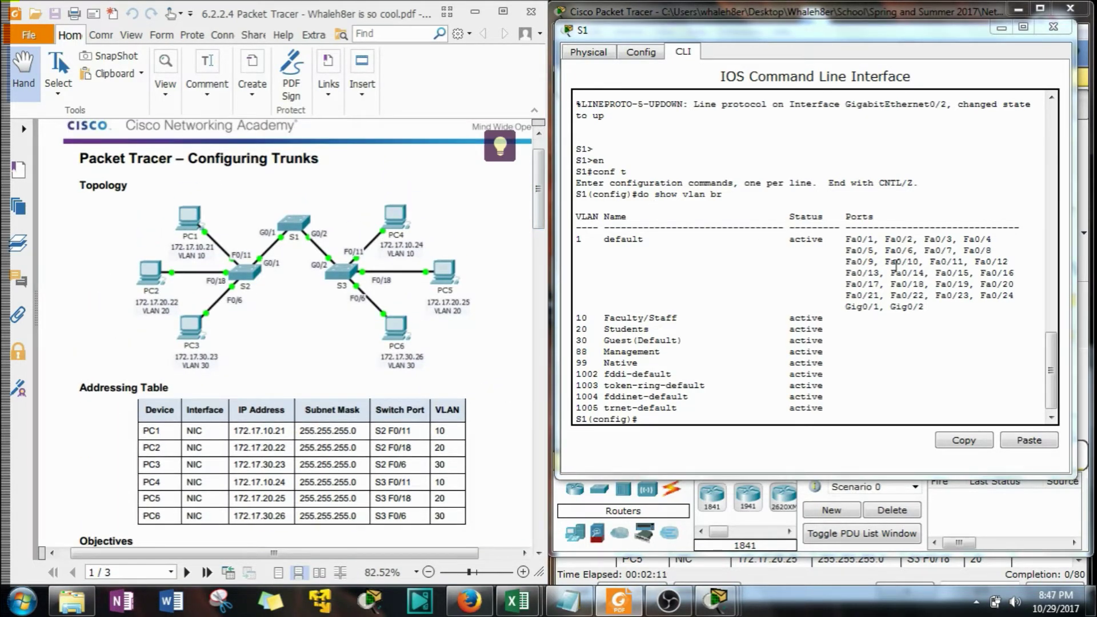
{"action": "left_click", "coordinate": [1053, 27]}
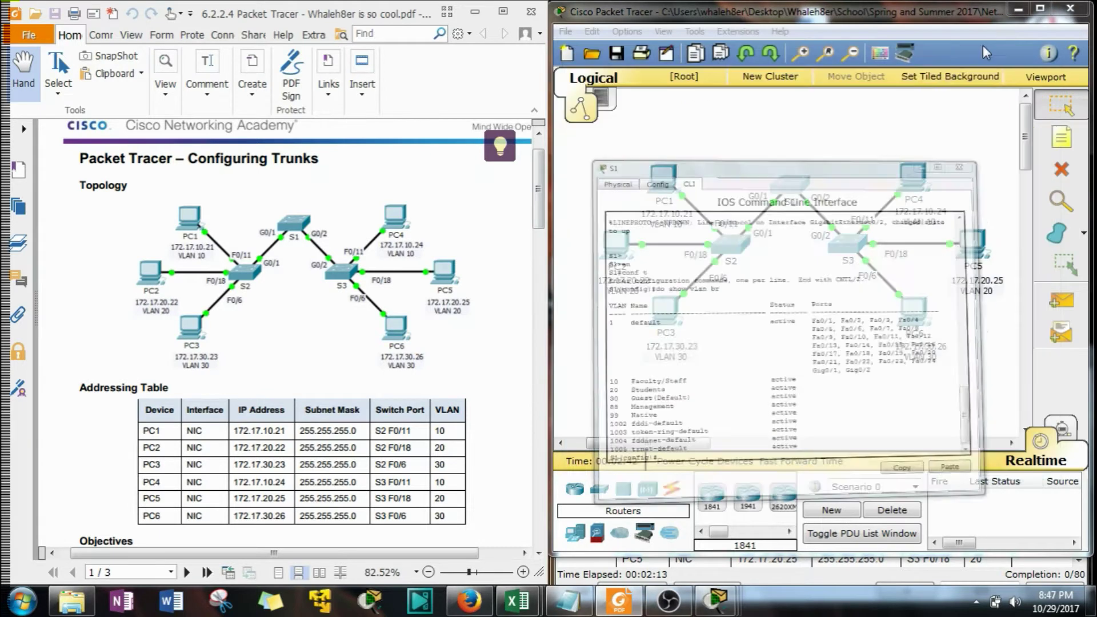
{"action": "left_click", "coordinate": [712, 258]}
{"action": "left_click_drag", "start_coordinate": [574, 113], "coordinate": [831, 59]}
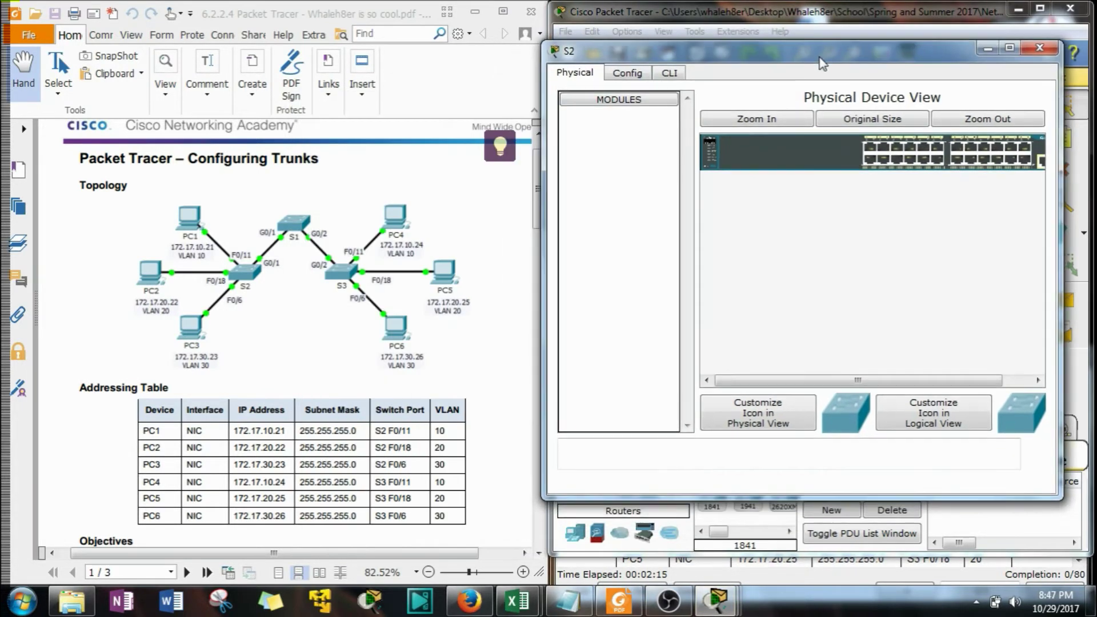
{"action": "left_click", "coordinate": [677, 72]}
- Enter privileged mode on S2 and list its VLANs with show vlan br
{"action": "key", "text": "Return"}
{"action": "type", "text": "en"}
{"action": "key", "text": "Return"}
{"action": "type", "text": "show"}
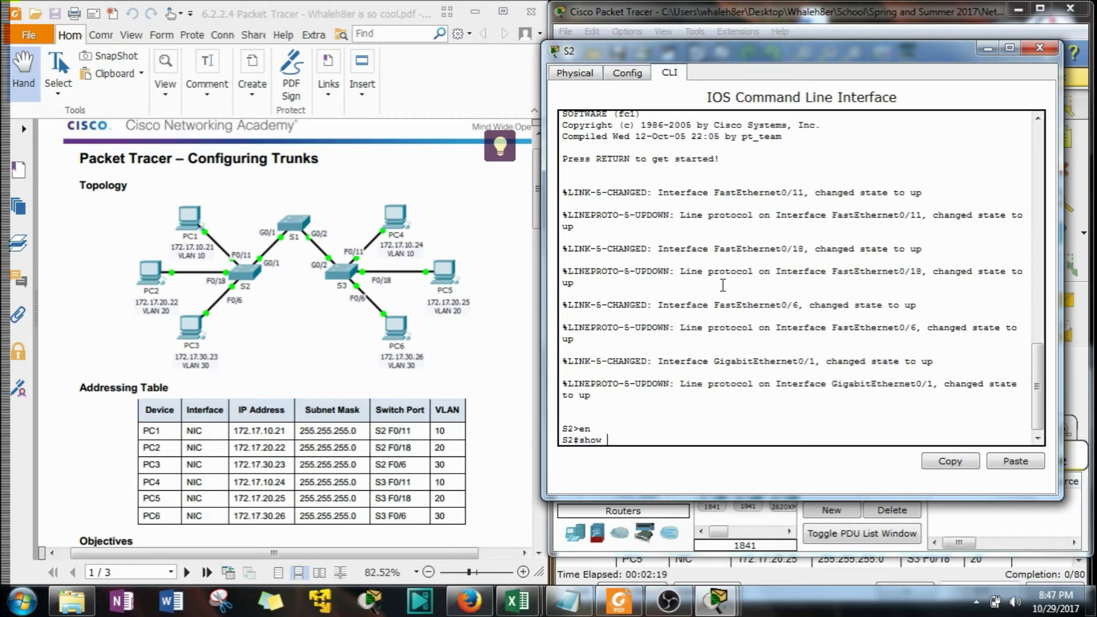
{"action": "type", "text": " vlan br"}
{"action": "key", "text": "Return"}
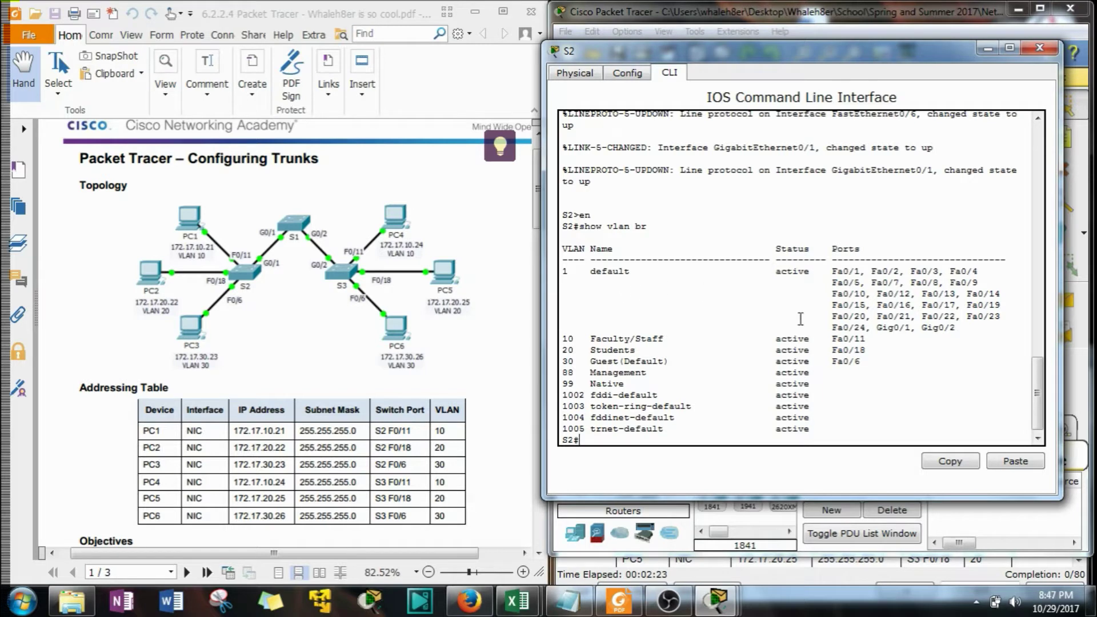
- Compare S2's port assignments for VLANs 10, 20 and 30 with the addressing table in the instructions
{"action": "left_click", "coordinate": [382, 426]}
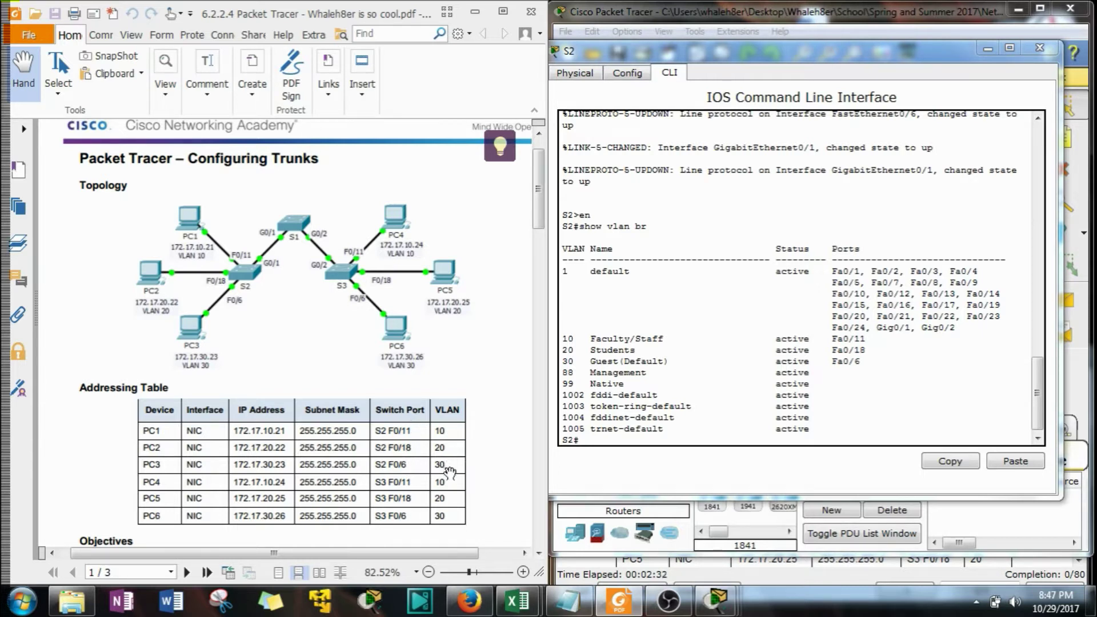
{"action": "left_click", "coordinate": [852, 336]}
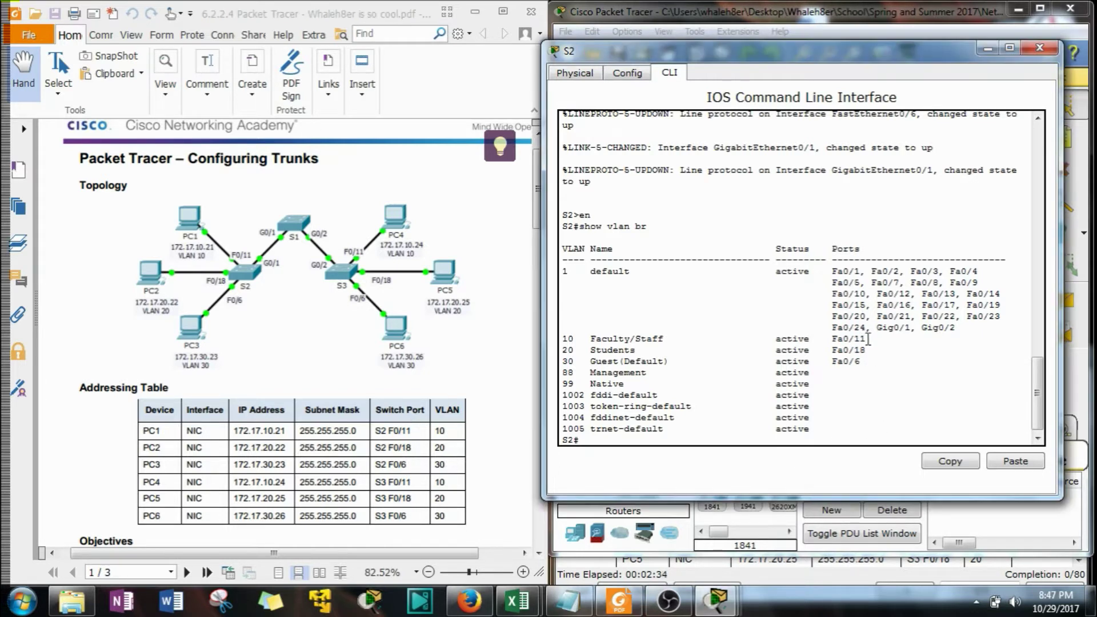
{"action": "left_click_drag", "start_coordinate": [868, 338], "coordinate": [572, 345]}
{"action": "left_click_drag", "start_coordinate": [865, 353], "coordinate": [573, 351]}
{"action": "left_click", "coordinate": [868, 365]}
{"action": "left_click_drag", "start_coordinate": [868, 364], "coordinate": [569, 361]}
{"action": "left_click", "coordinate": [654, 398]}
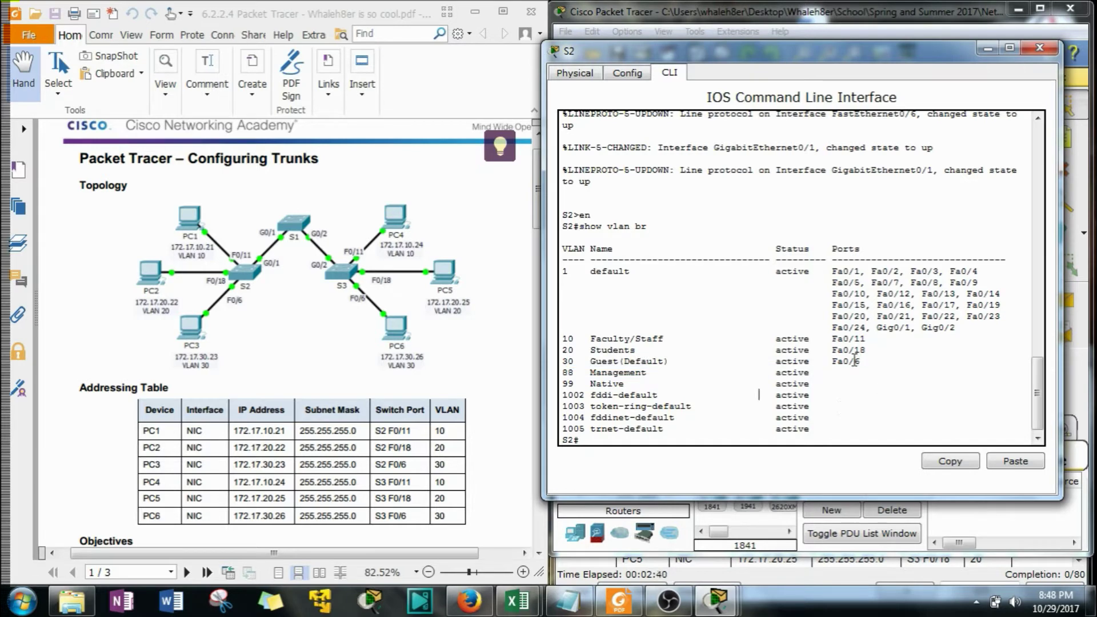
- Put S2 away and ping PC4 at 172.17.10.24 from PC1's command prompt
{"action": "left_click", "coordinate": [365, 384]}
{"action": "scroll", "coordinate": [366, 384], "scroll_direction": "down", "scroll_amount": 5}
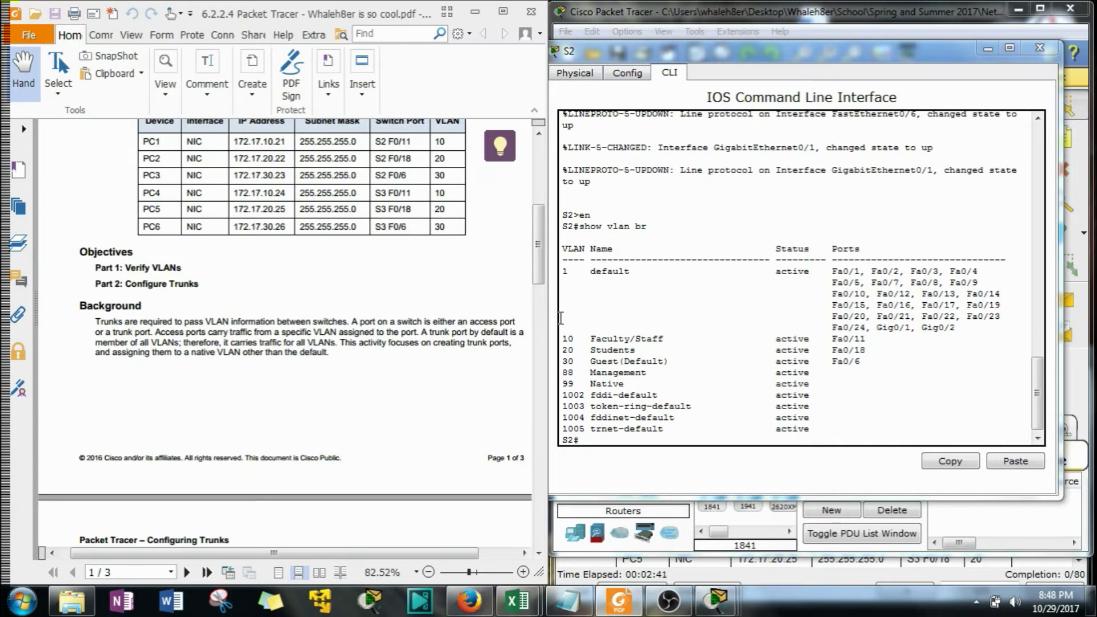
{"action": "left_click", "coordinate": [988, 48]}
{"action": "scroll", "coordinate": [190, 284], "scroll_direction": "down", "scroll_amount": 8}
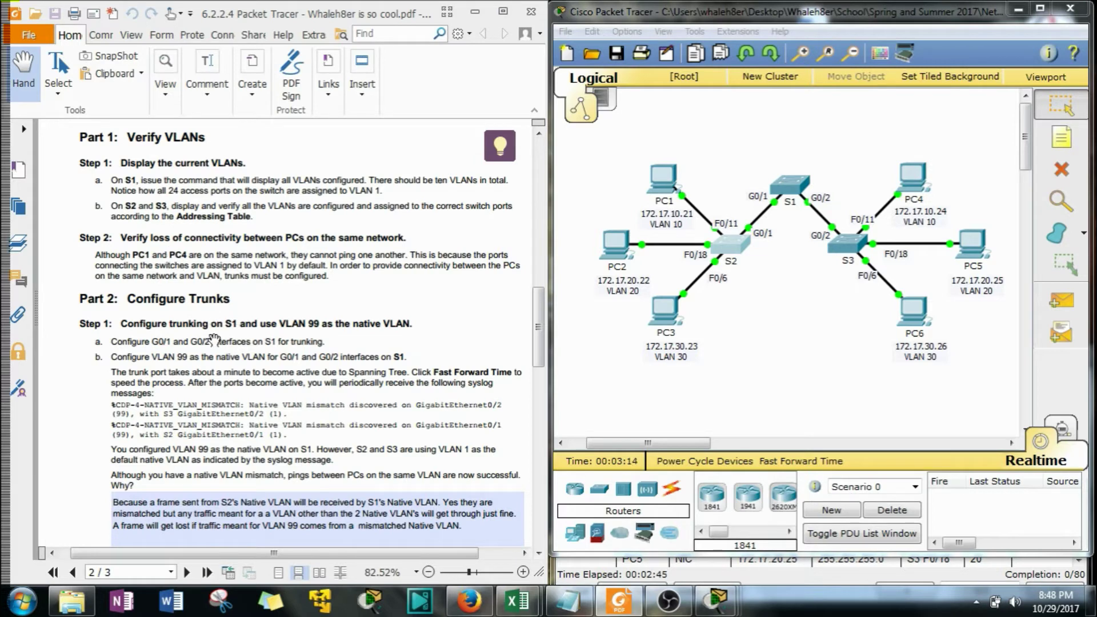
{"action": "left_click", "coordinate": [663, 192]}
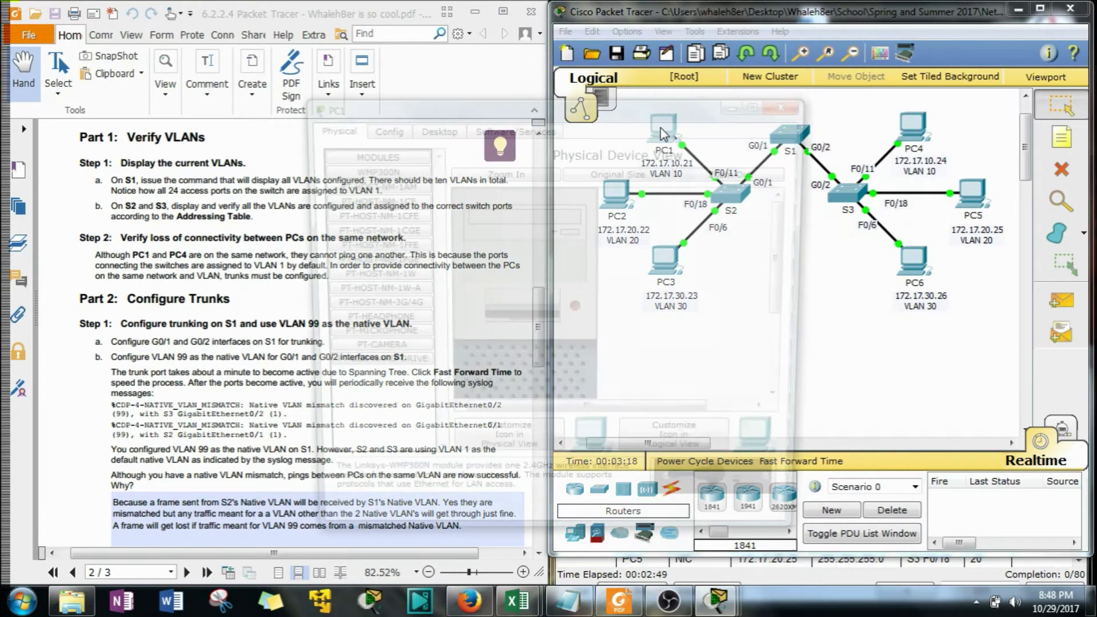
{"action": "left_click", "coordinate": [433, 129]}
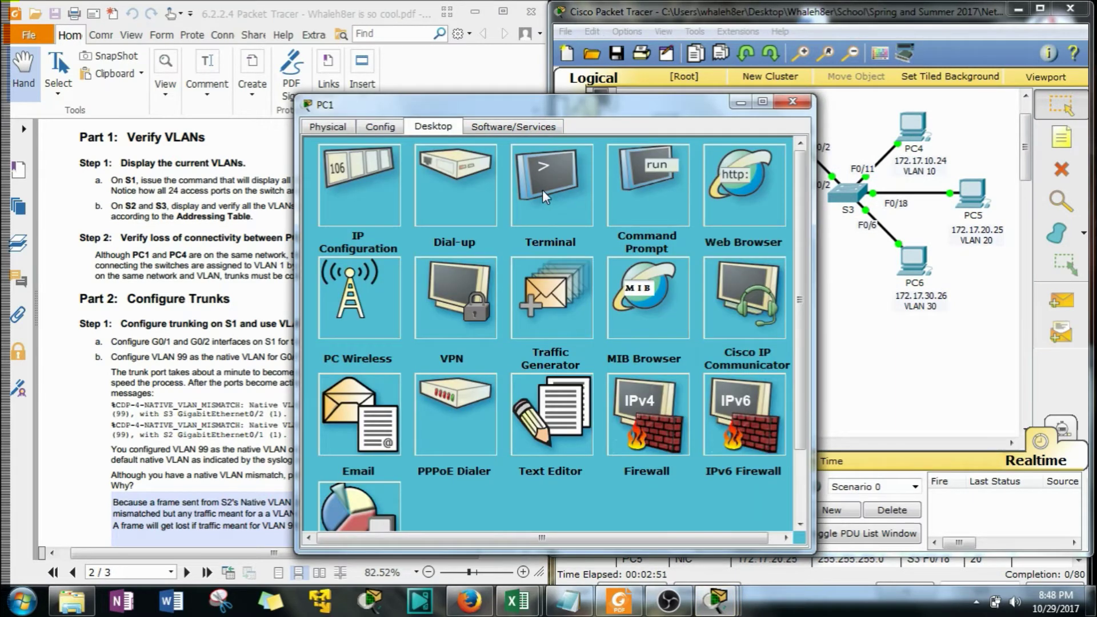
{"action": "left_click", "coordinate": [650, 182]}
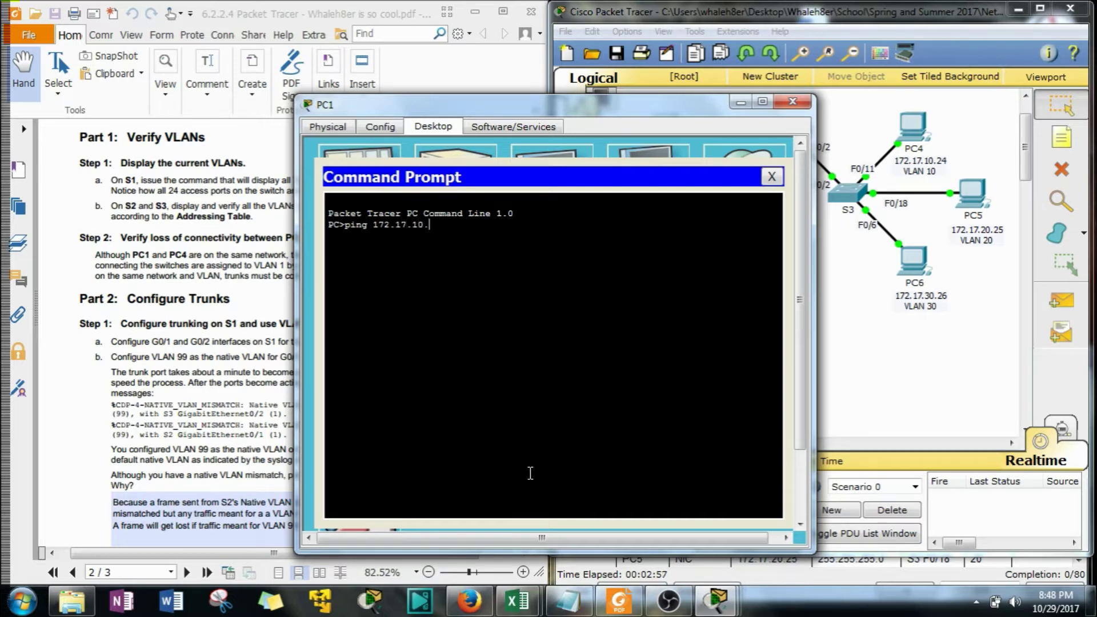
{"action": "key", "text": "Return"}
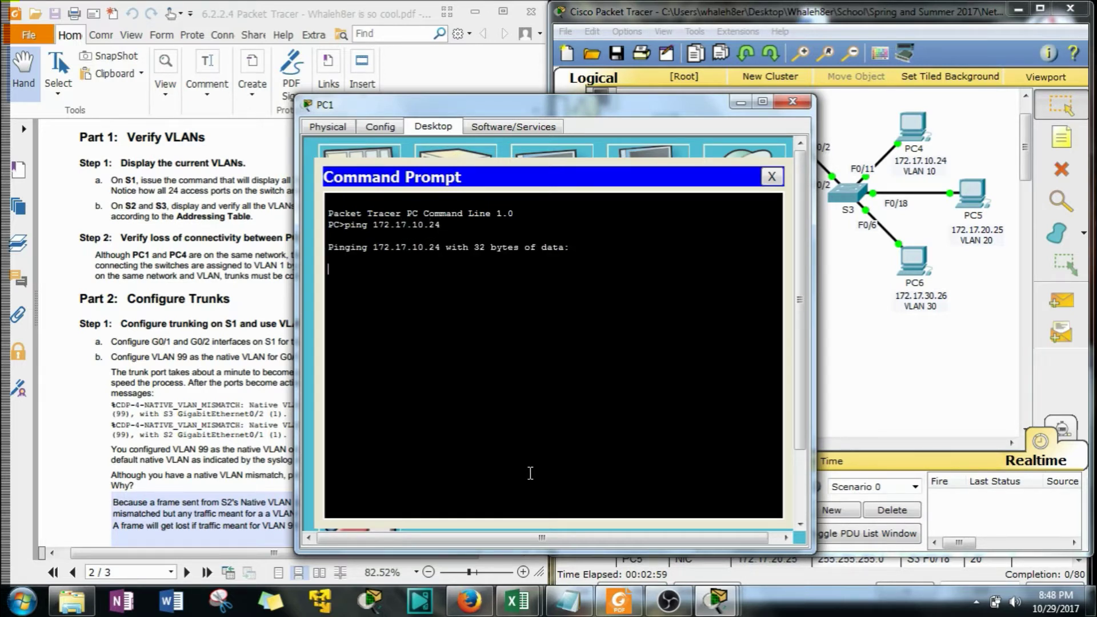
{"action": "left_click", "coordinate": [739, 104]}
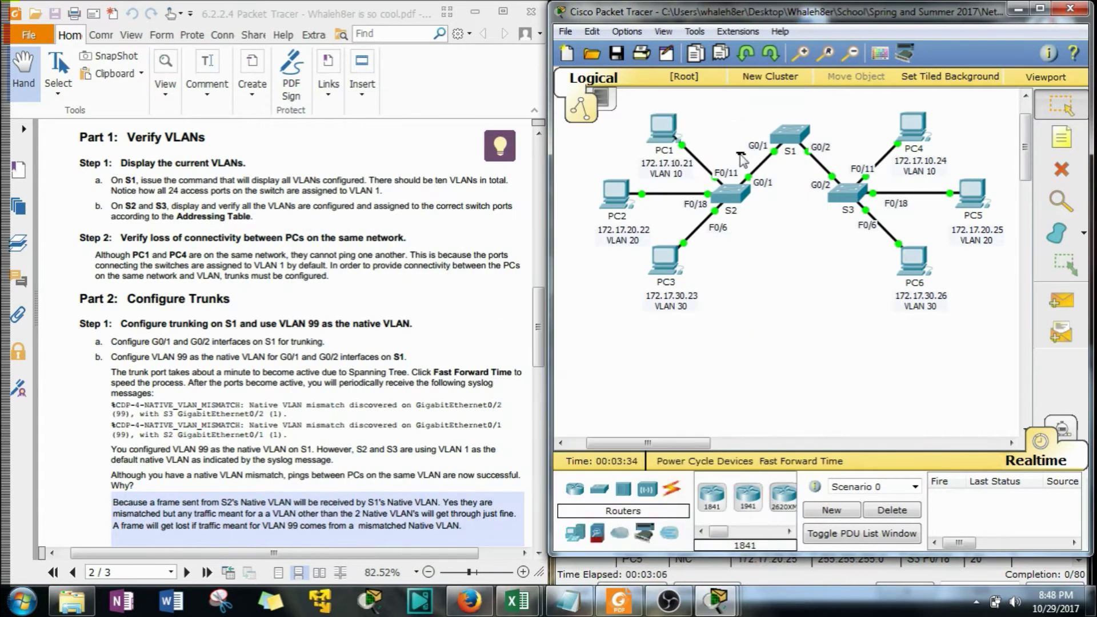
- Following Part 2 of the instructions, enter interface range configuration for g0/1-2 on switch S1
{"action": "left_click_drag", "start_coordinate": [707, 142], "coordinate": [732, 131]}
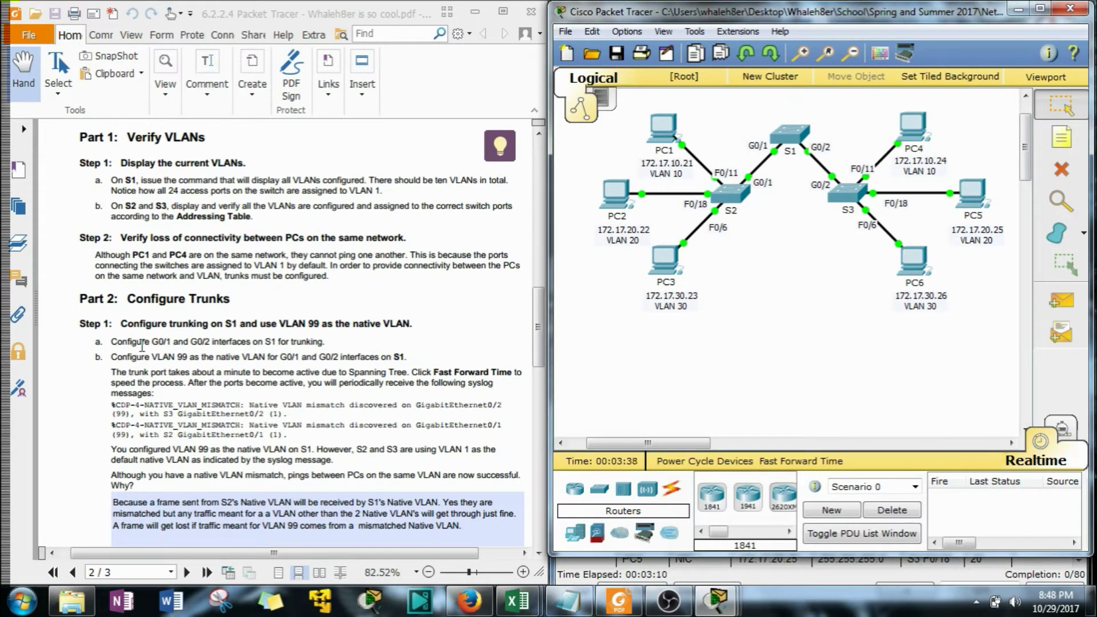
{"action": "left_click", "coordinate": [201, 318]}
{"action": "scroll", "coordinate": [275, 299], "scroll_direction": "down", "scroll_amount": 2}
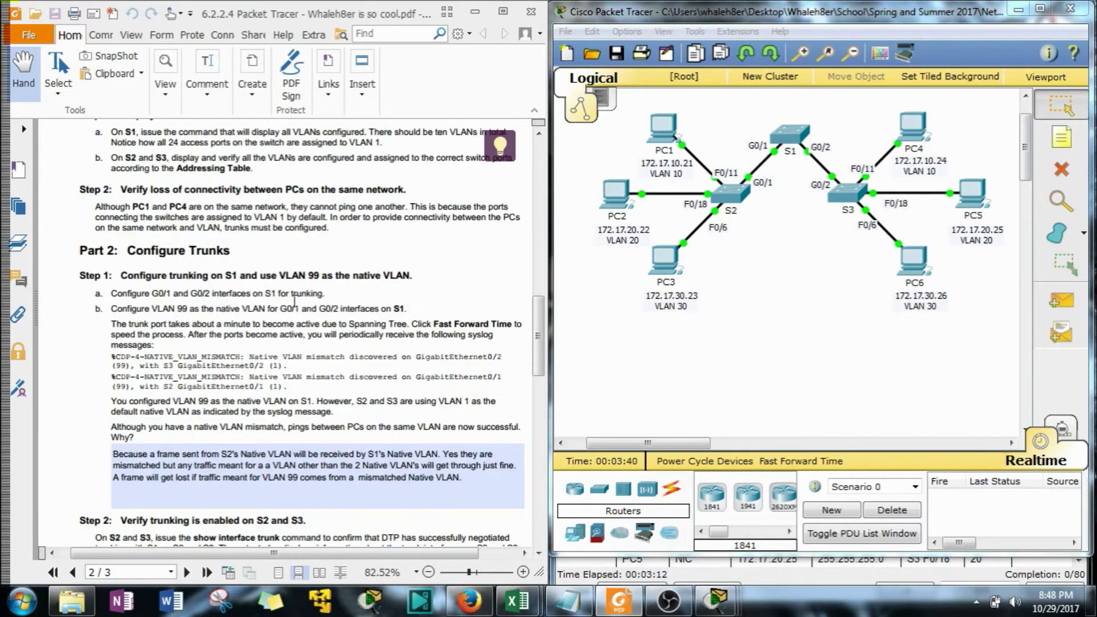
{"action": "scroll", "coordinate": [222, 241], "scroll_direction": "down", "scroll_amount": 1}
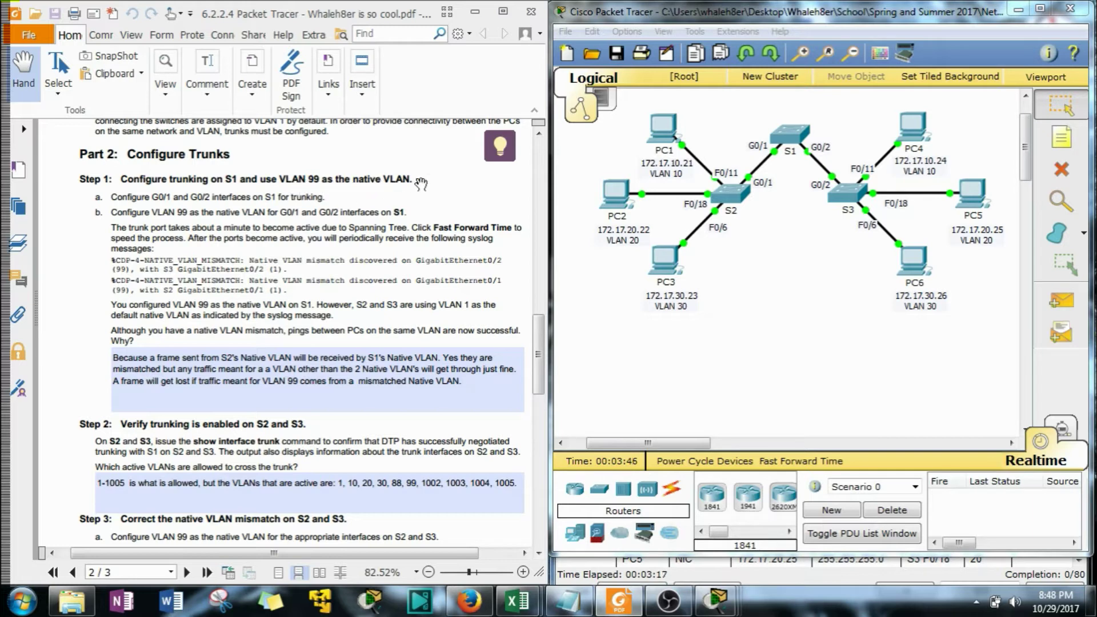
{"action": "left_click", "coordinate": [797, 135]}
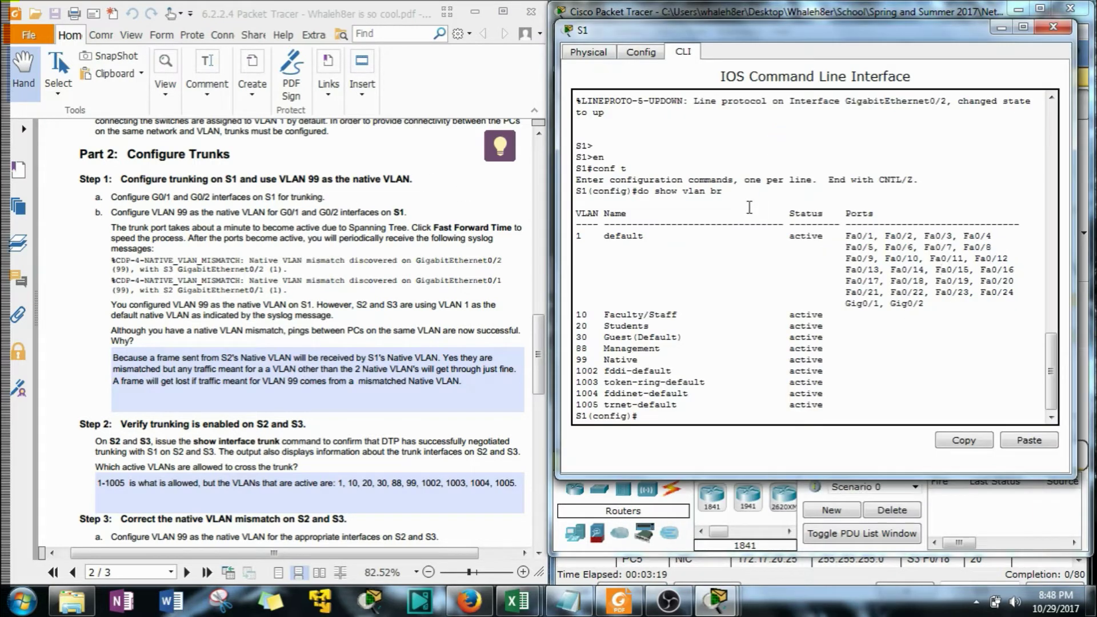
{"action": "key", "text": "Return"}
{"action": "key", "text": "Return"}
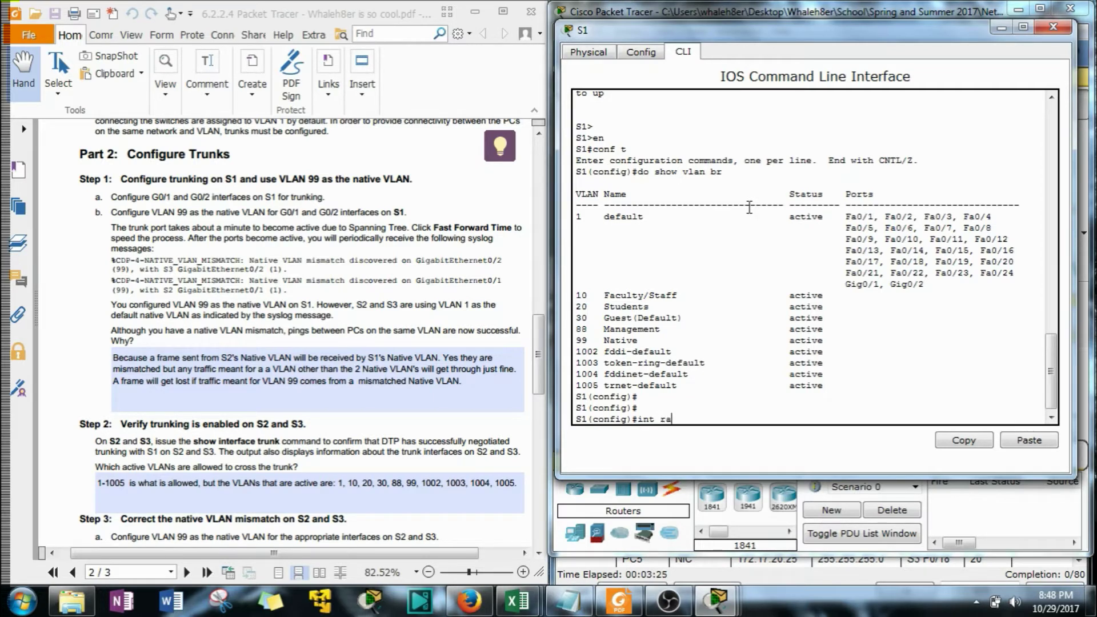
{"action": "type", "text": "int range g0/1-2"}
{"action": "key", "text": "Return"}
- Set the selected S1 interfaces to trunking with switchport mode trunk
{"action": "type", "text": "sw"}
{"action": "key", "text": "Tab"}
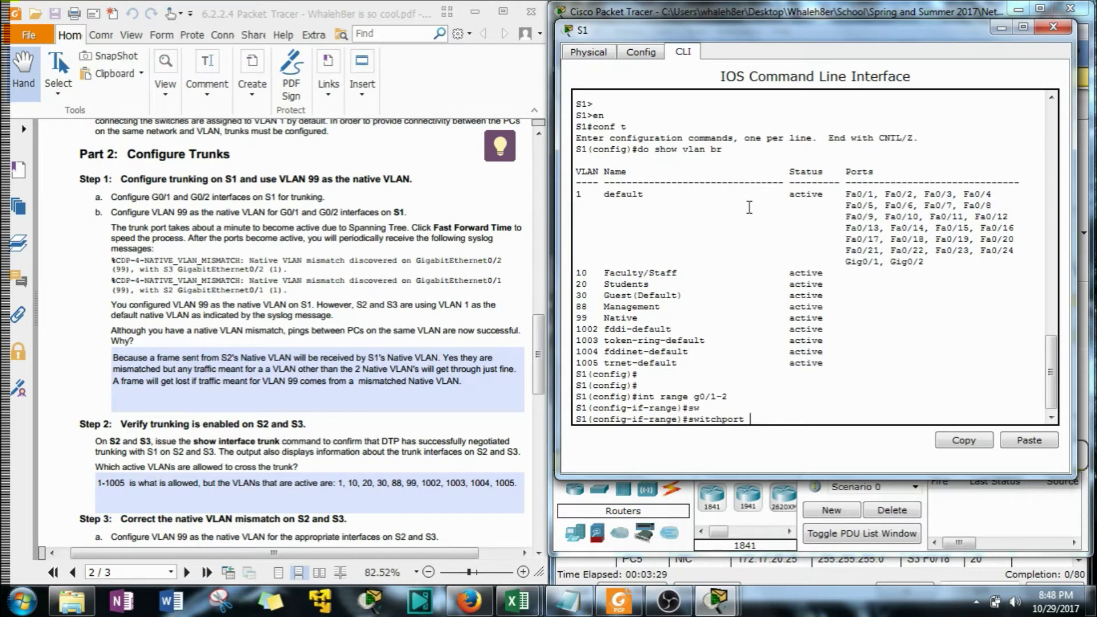
{"action": "type", "text": "mode"}
{"action": "key", "text": "Tab"}
{"action": "type", "text": "tr"}
{"action": "key", "text": "Tab"}
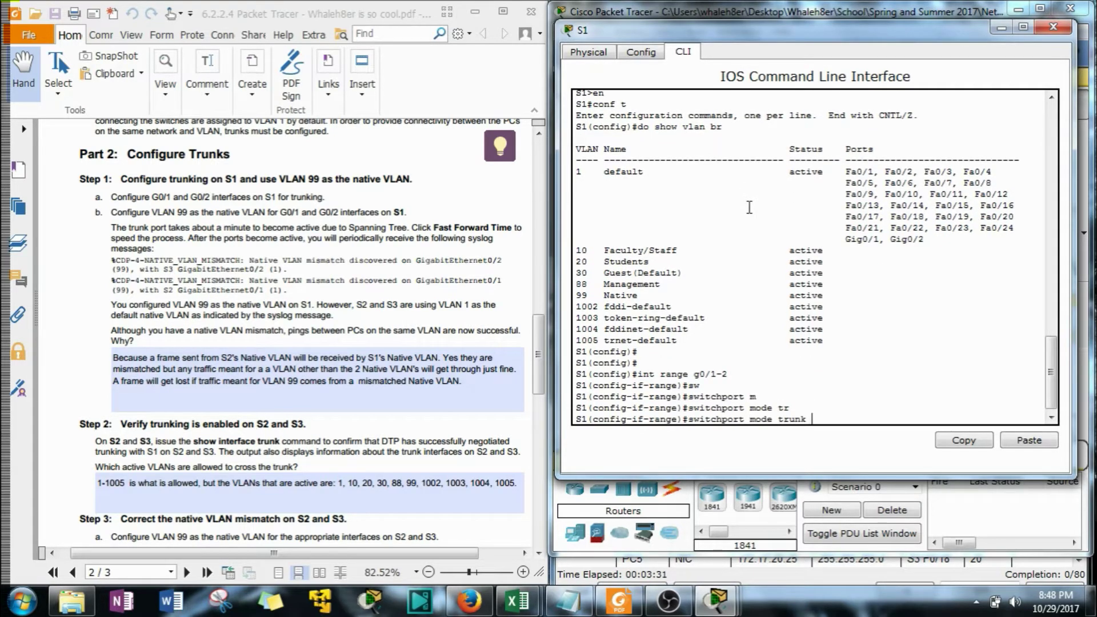
{"action": "key", "text": "Return"}
{"action": "key", "text": "Return"}
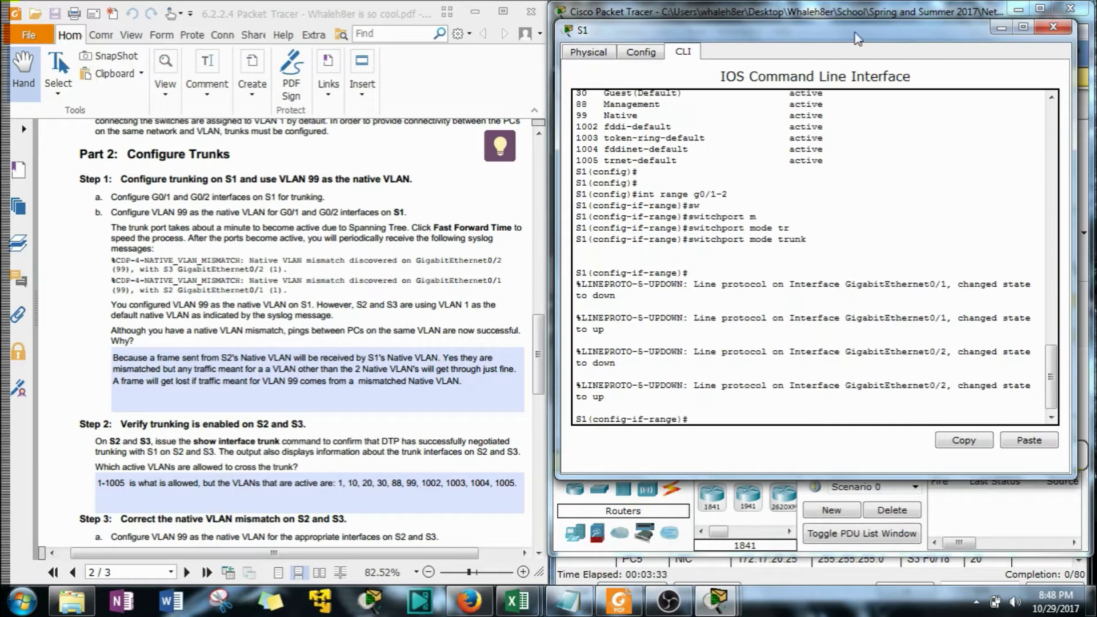
- Close S1, fast-forward the simulation time and repeat the ping to 172.17.10.24 from PC1
{"action": "left_click", "coordinate": [1054, 27]}
{"action": "left_click", "coordinate": [827, 462]}
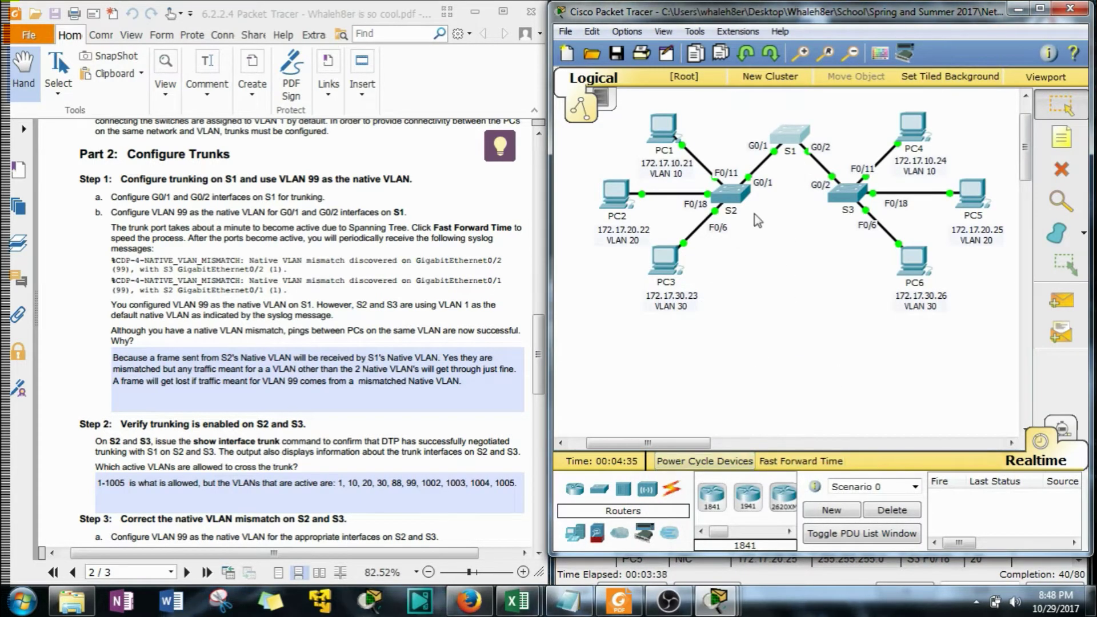
{"action": "left_click", "coordinate": [666, 132]}
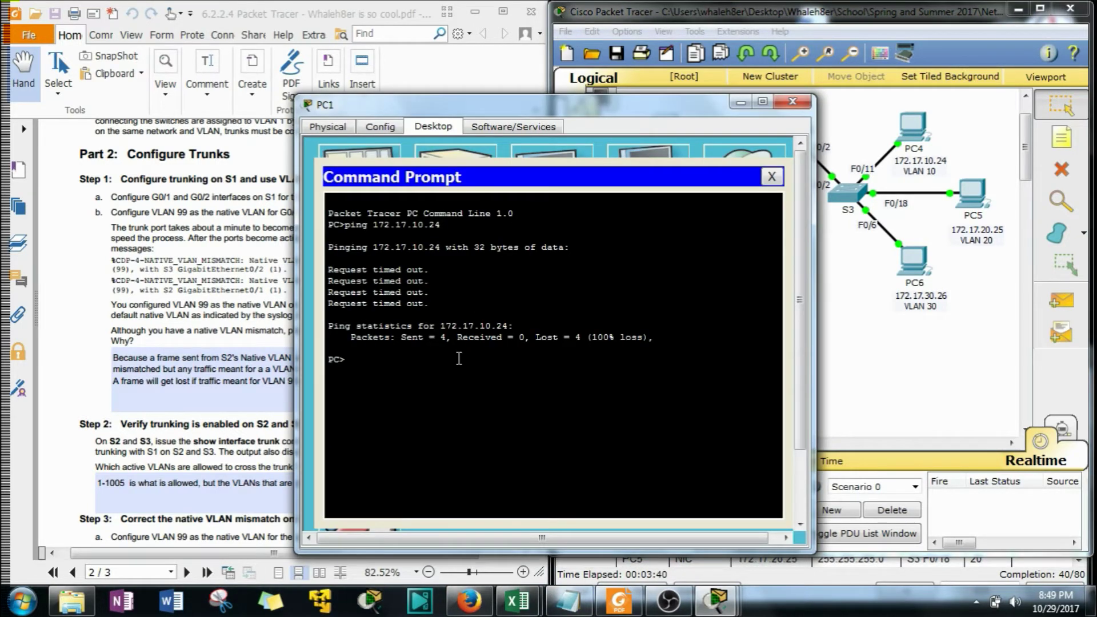
{"action": "left_click_drag", "start_coordinate": [341, 268], "coordinate": [427, 302]}
{"action": "left_click", "coordinate": [439, 366]}
{"action": "key", "text": "Up"}
{"action": "key", "text": "Return"}
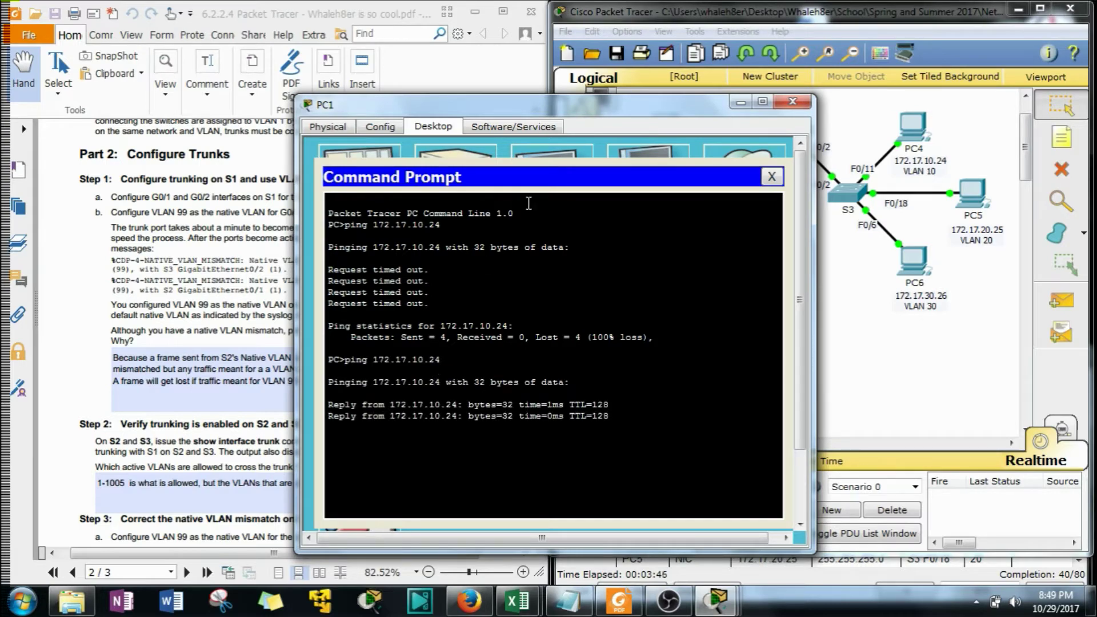
- Move PC1's window off the topology and check S2's command line for new syslog messages about its trunk link
{"action": "left_click_drag", "start_coordinate": [637, 114], "coordinate": [222, 108]}
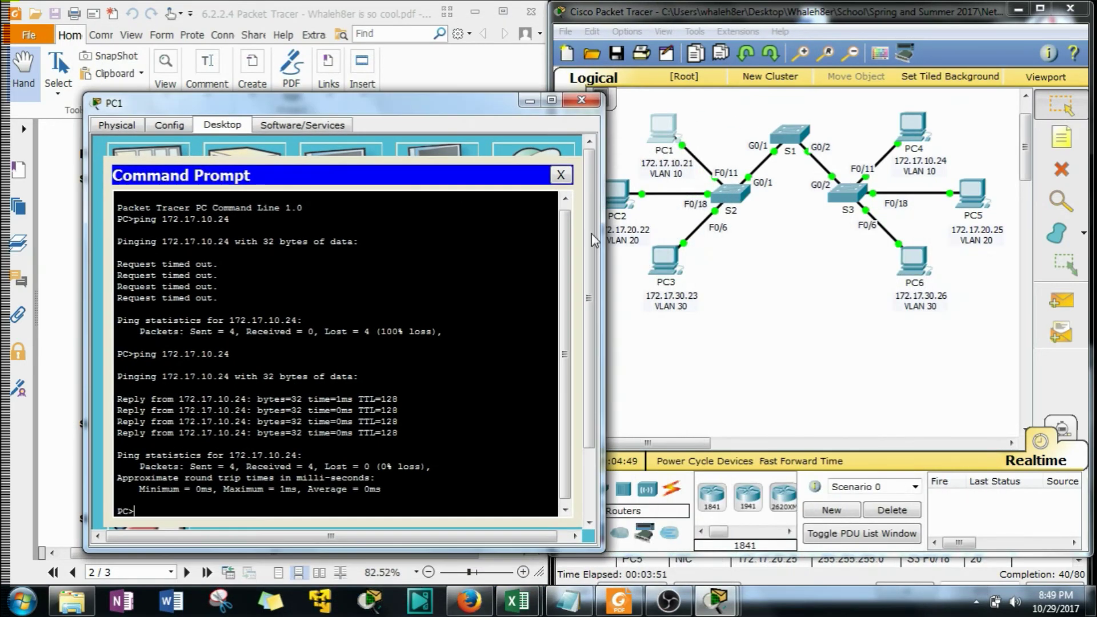
{"action": "left_click", "coordinate": [732, 198]}
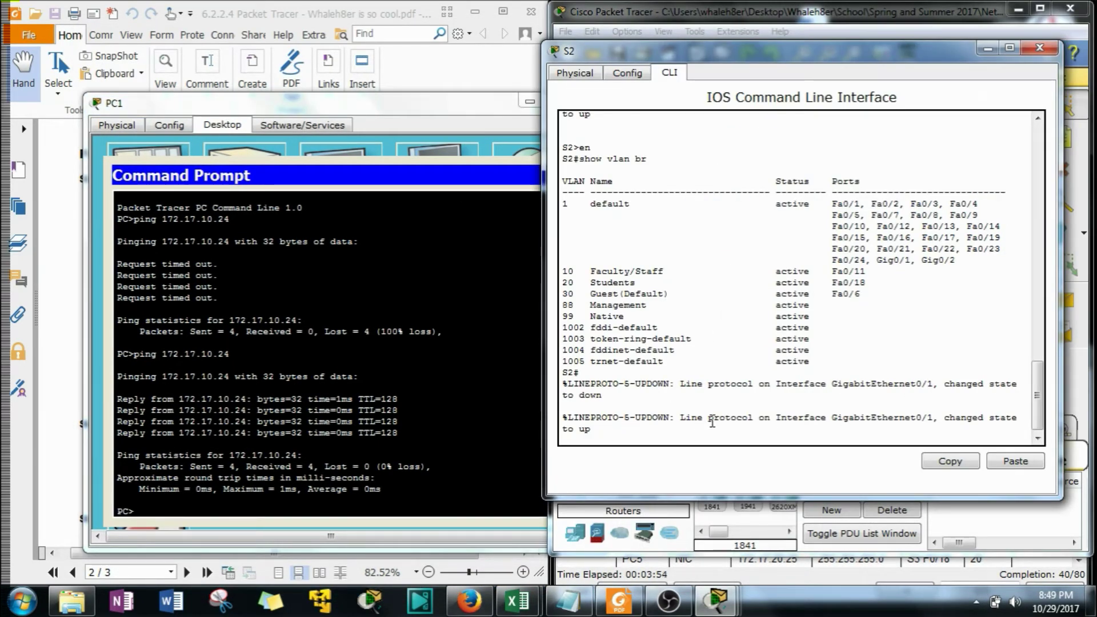
{"action": "left_click", "coordinate": [709, 426]}
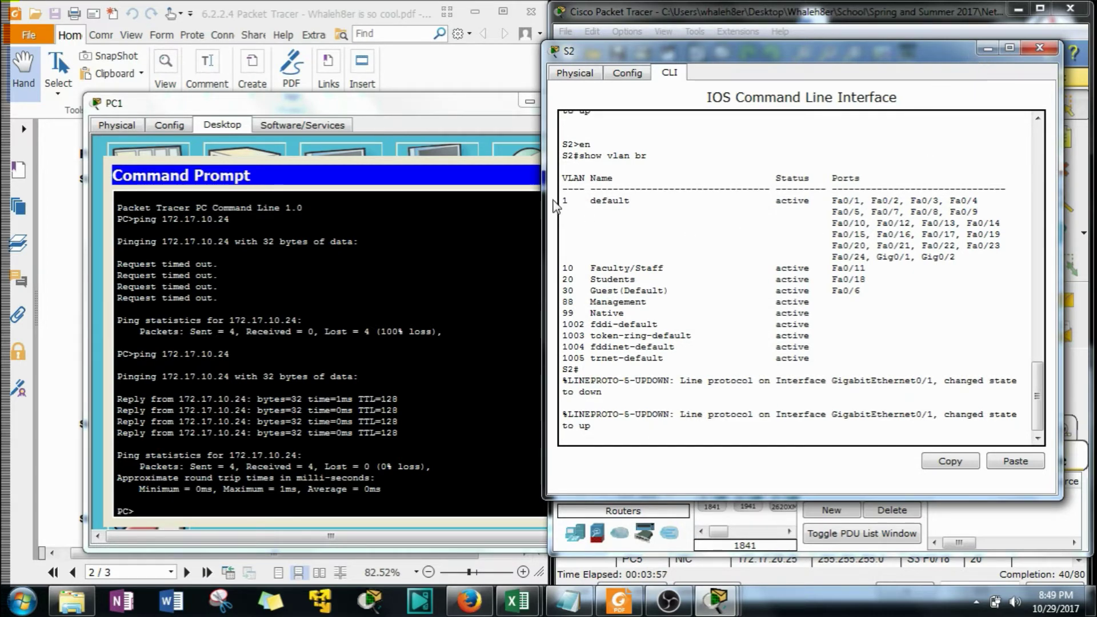
{"action": "left_click", "coordinate": [510, 184]}
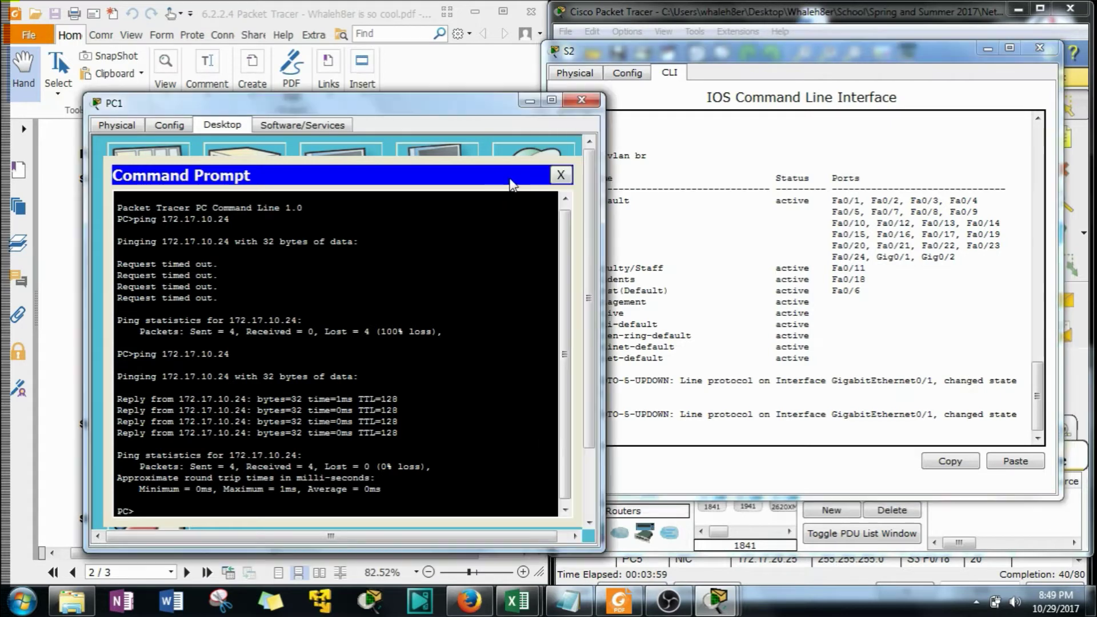
{"action": "left_click", "coordinate": [1021, 72]}
{"action": "left_click", "coordinate": [1039, 48]}
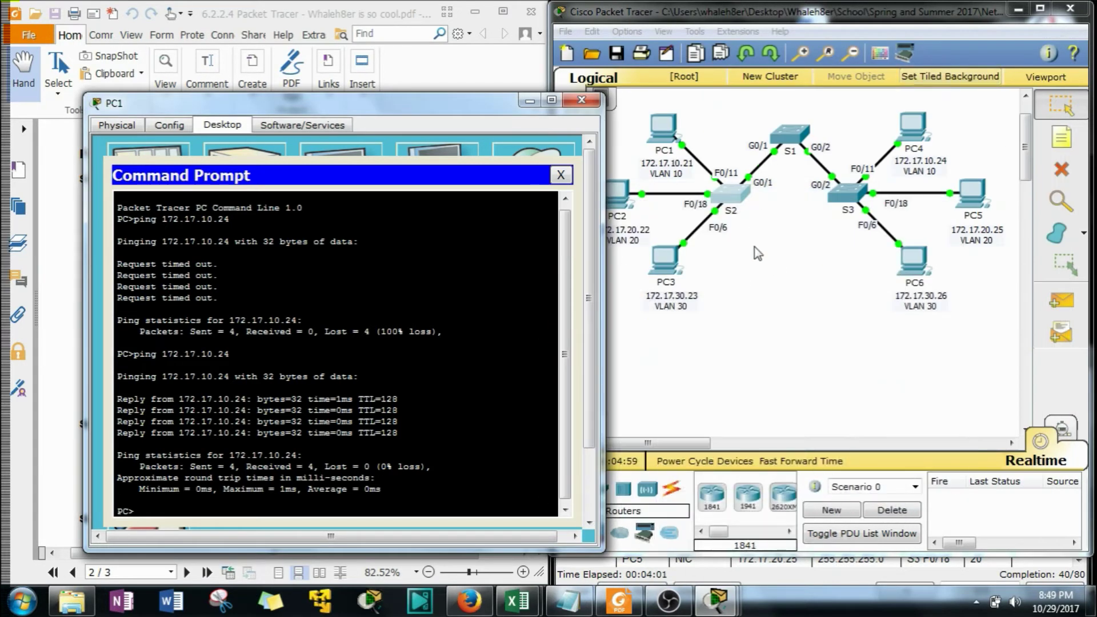
{"action": "left_click", "coordinate": [755, 242]}
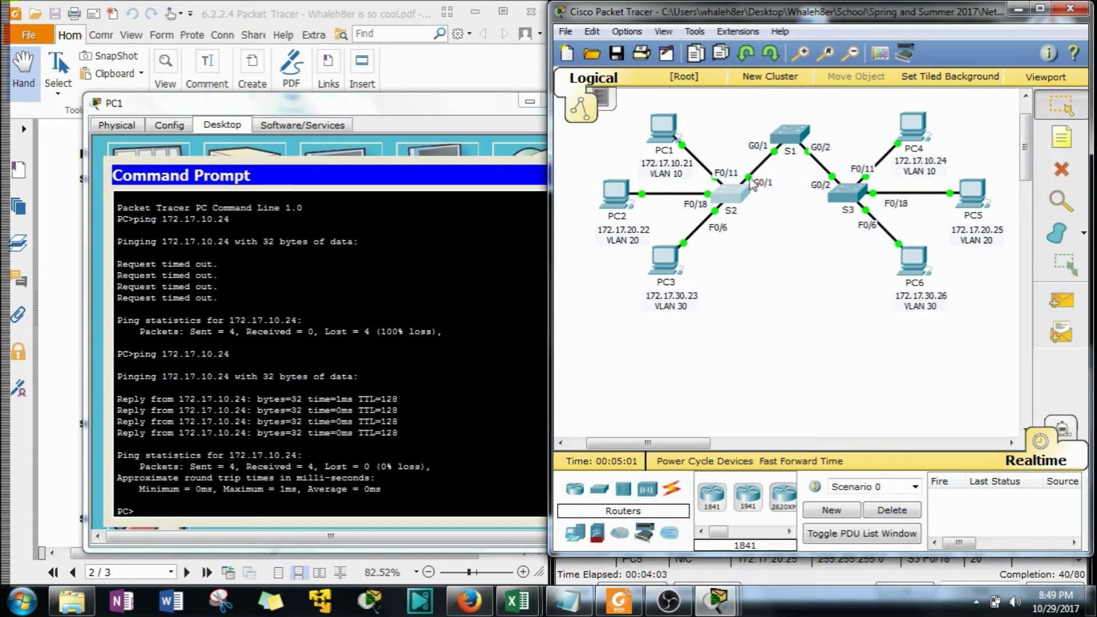
{"action": "left_click", "coordinate": [776, 159]}
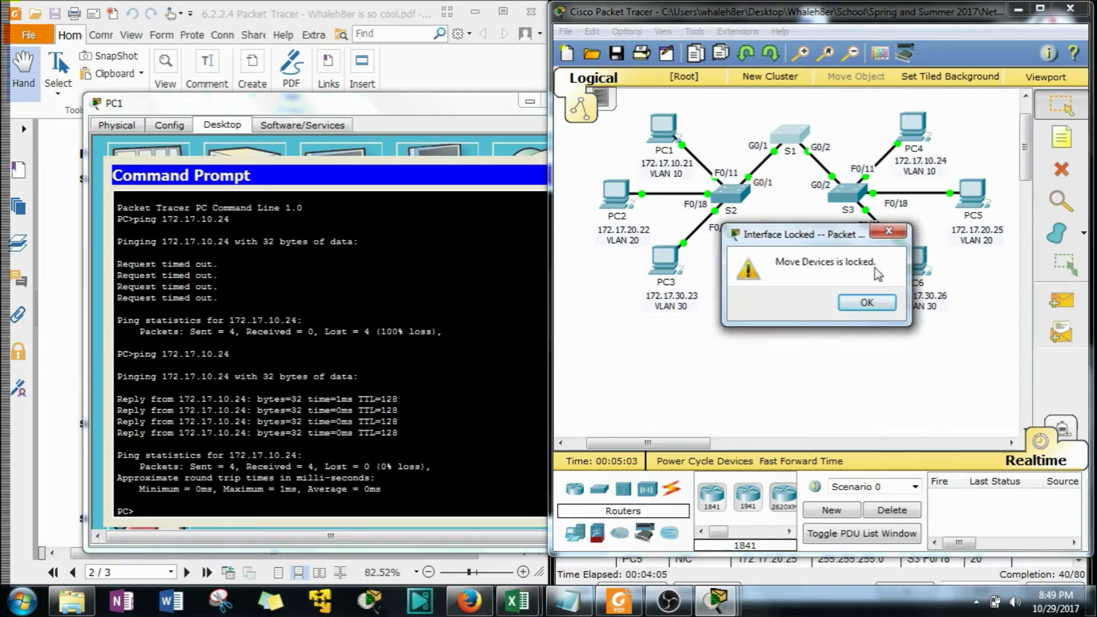
{"action": "left_click", "coordinate": [863, 303]}
{"action": "left_click_drag", "start_coordinate": [841, 146], "coordinate": [803, 190]}
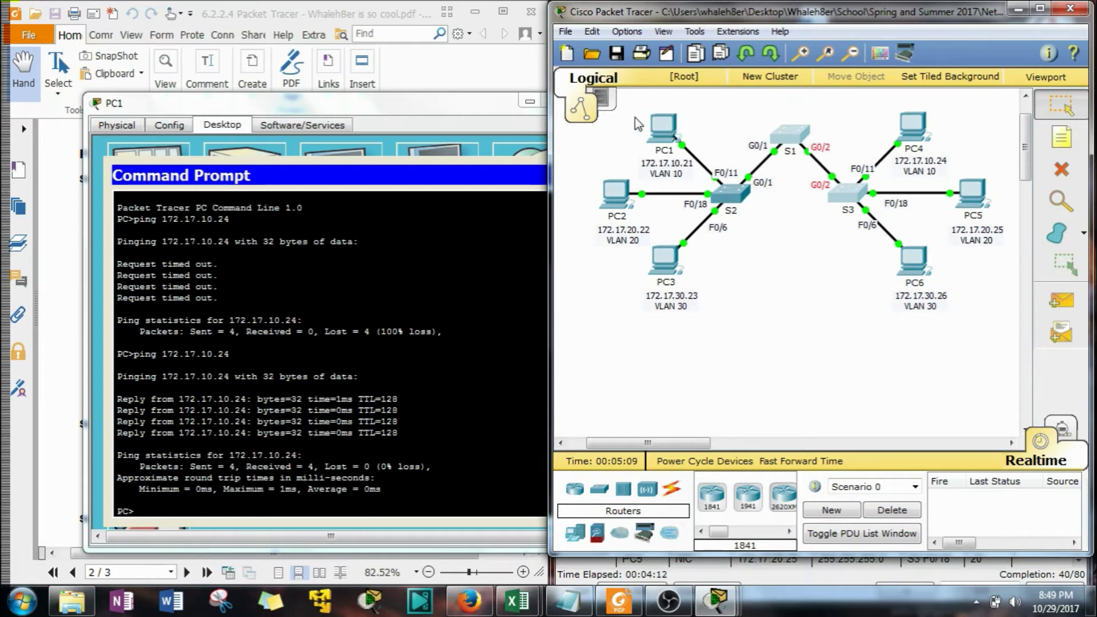
{"action": "left_click_drag", "start_coordinate": [634, 105], "coordinate": [688, 155]}
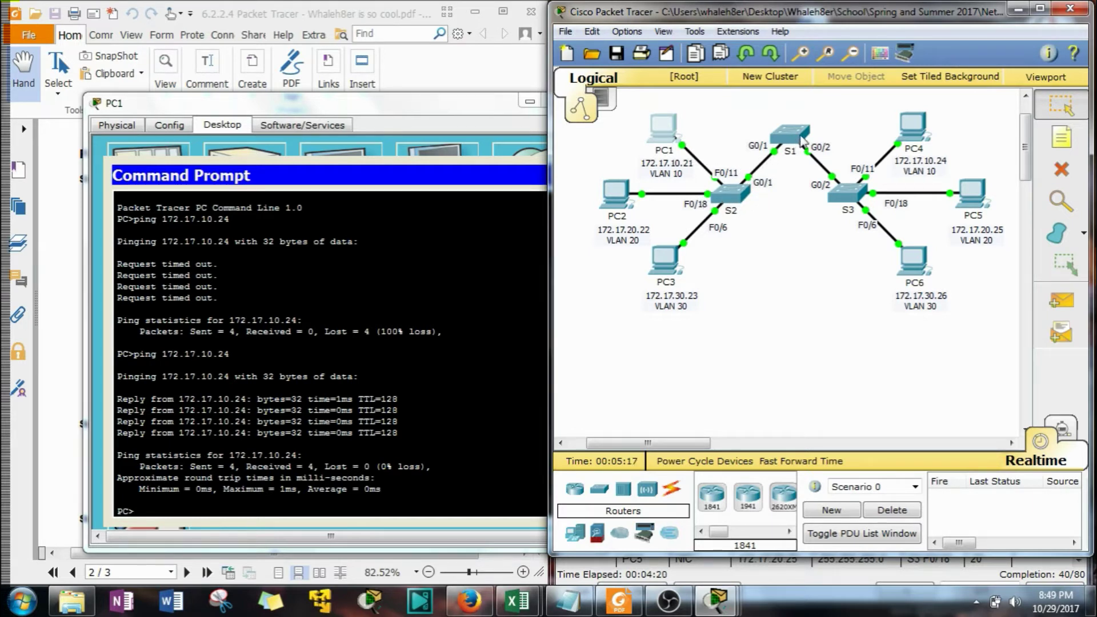
- Reopen S1's command line and set VLAN 99 as the native VLAN on g0/1-2 with switchport trunk native vlan 99
{"action": "mouse_move", "coordinate": [805, 142]}
{"action": "left_click", "coordinate": [437, 108]}
{"action": "left_click", "coordinate": [800, 137]}
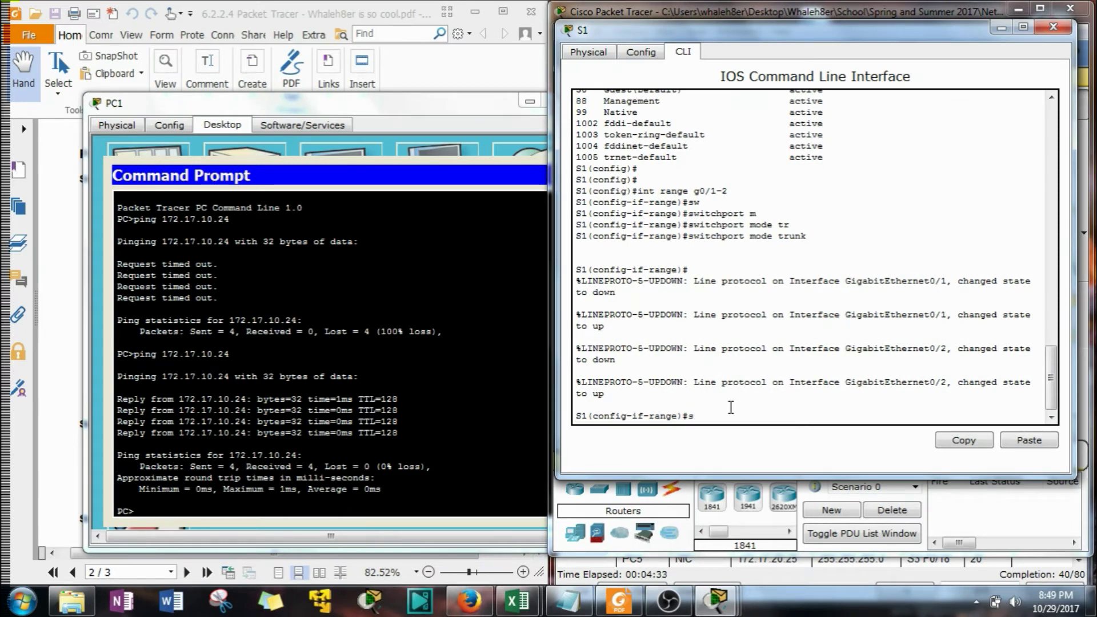
{"action": "key", "text": "Tab"}
{"action": "key", "text": "Tab"}
{"action": "type", "text": "tte"}
{"action": "key", "text": "BackSpace"}
{"action": "key", "text": "BackSpace"}
{"action": "type", "text": "r"}
{"action": "key", "text": "Tab"}
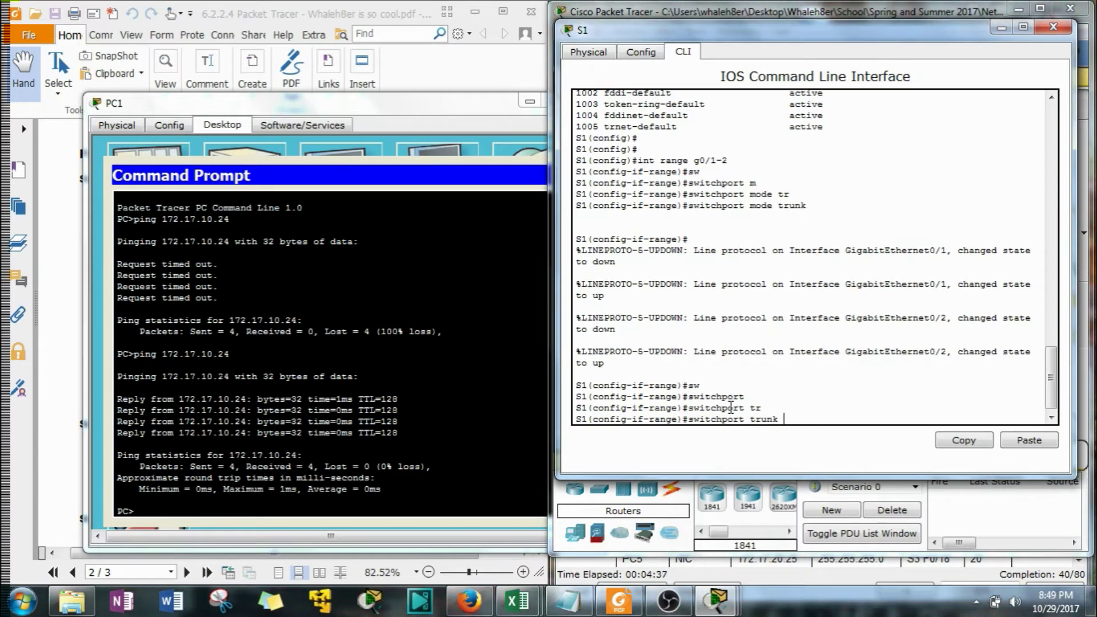
{"action": "type", "text": "n"}
{"action": "key", "text": "Tab"}
{"action": "type", "text": "v"}
{"action": "key", "text": "Tab"}
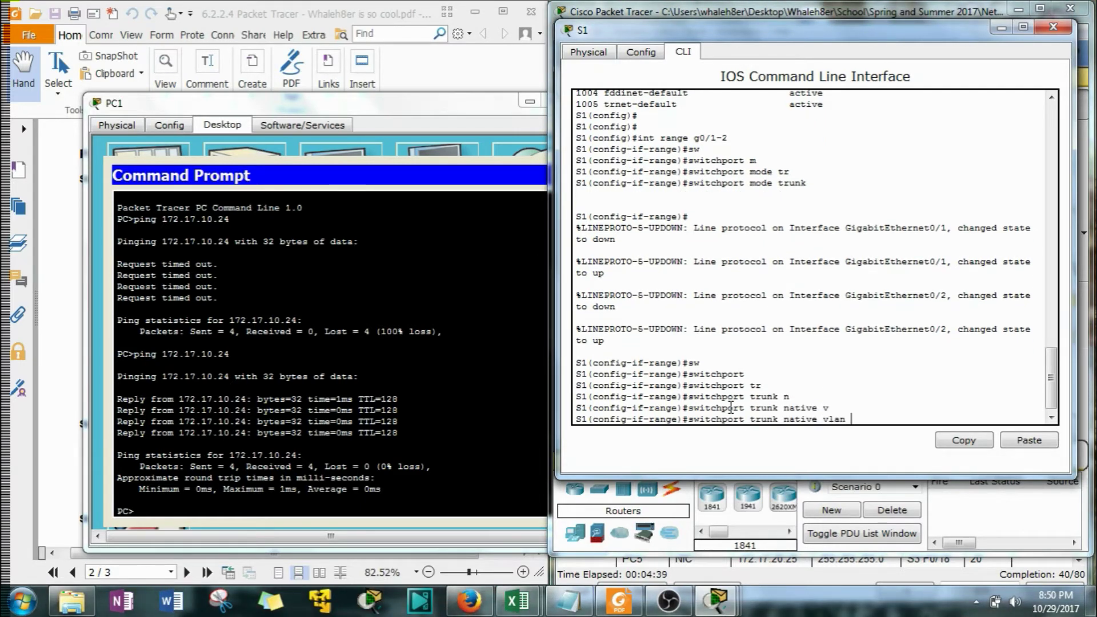
{"action": "type", "text": "99"}
{"action": "key", "text": "Return"}
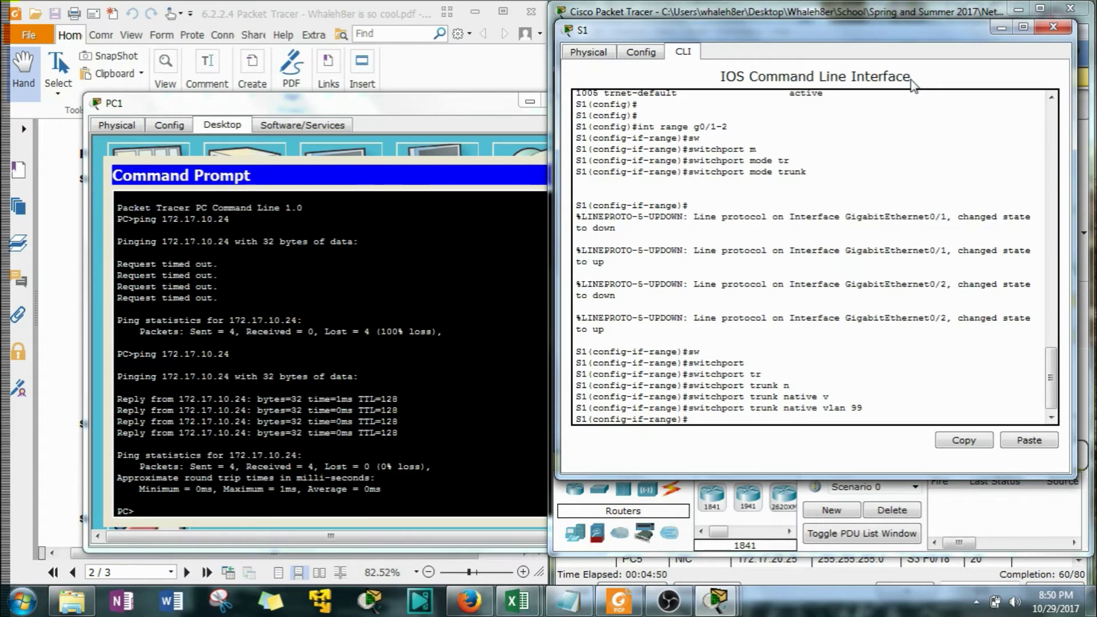
- Move S1's window off the topology, fast-forward the simulation time, and examine the new syslog messages before minimizing S1
{"action": "left_click_drag", "start_coordinate": [957, 27], "coordinate": [505, 17]}
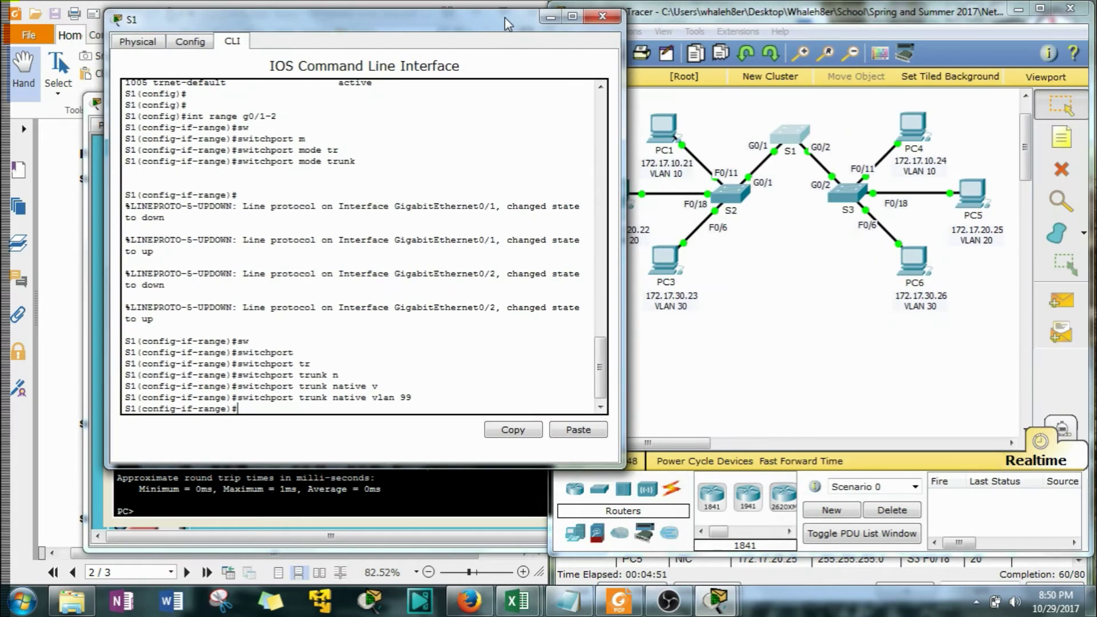
{"action": "left_click", "coordinate": [788, 446]}
{"action": "left_click", "coordinate": [318, 388]}
{"action": "left_click_drag", "start_coordinate": [342, 398], "coordinate": [126, 352]}
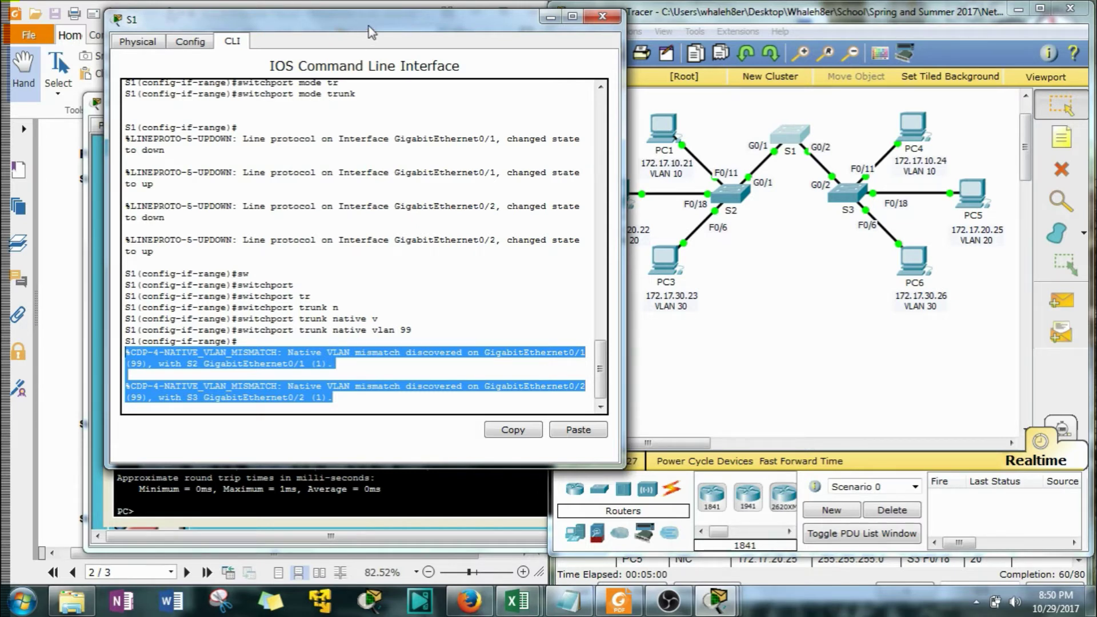
{"action": "left_click", "coordinate": [543, 17]}
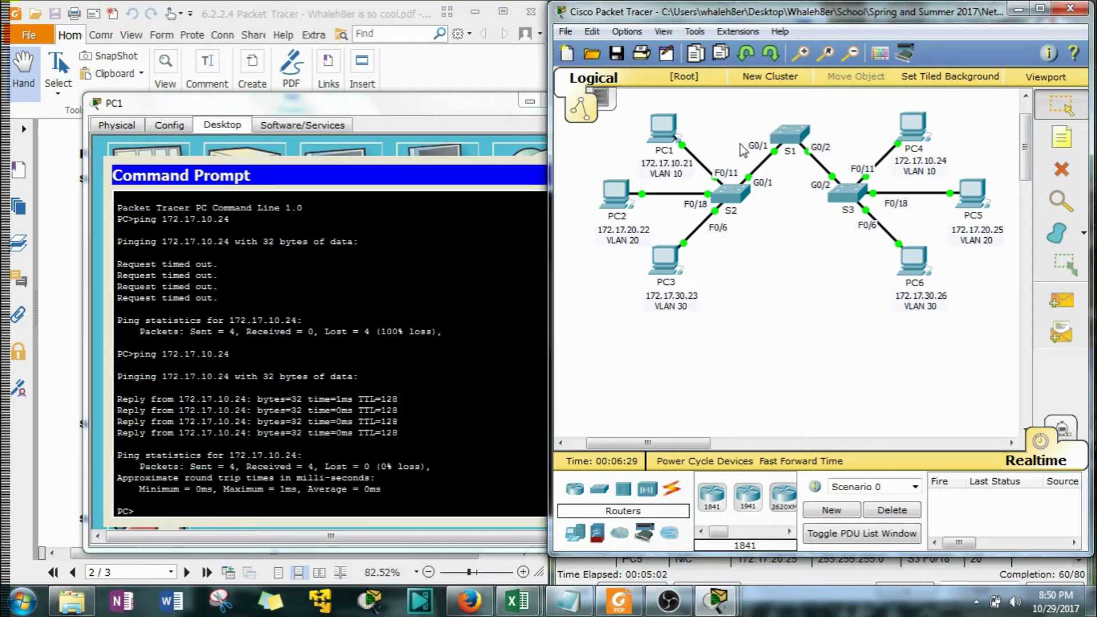
- Repeat the ping to 172.17.10.24 from PC1's command prompt
{"action": "left_click_drag", "start_coordinate": [795, 160], "coordinate": [832, 160]}
{"action": "left_click", "coordinate": [461, 340]}
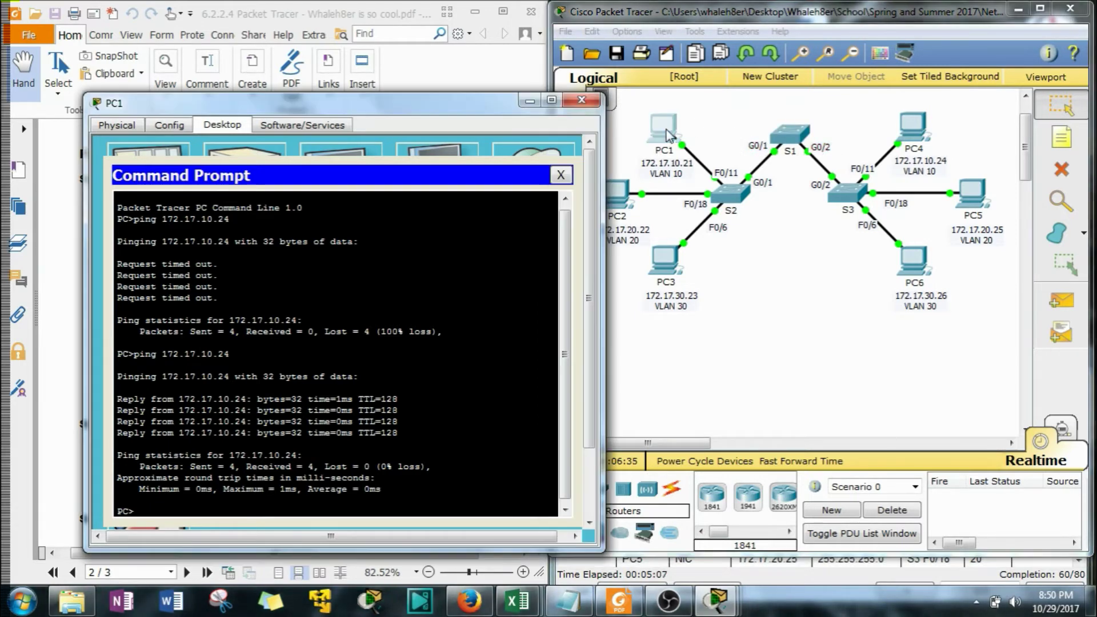
{"action": "key", "text": "Up"}
{"action": "key", "text": "Return"}
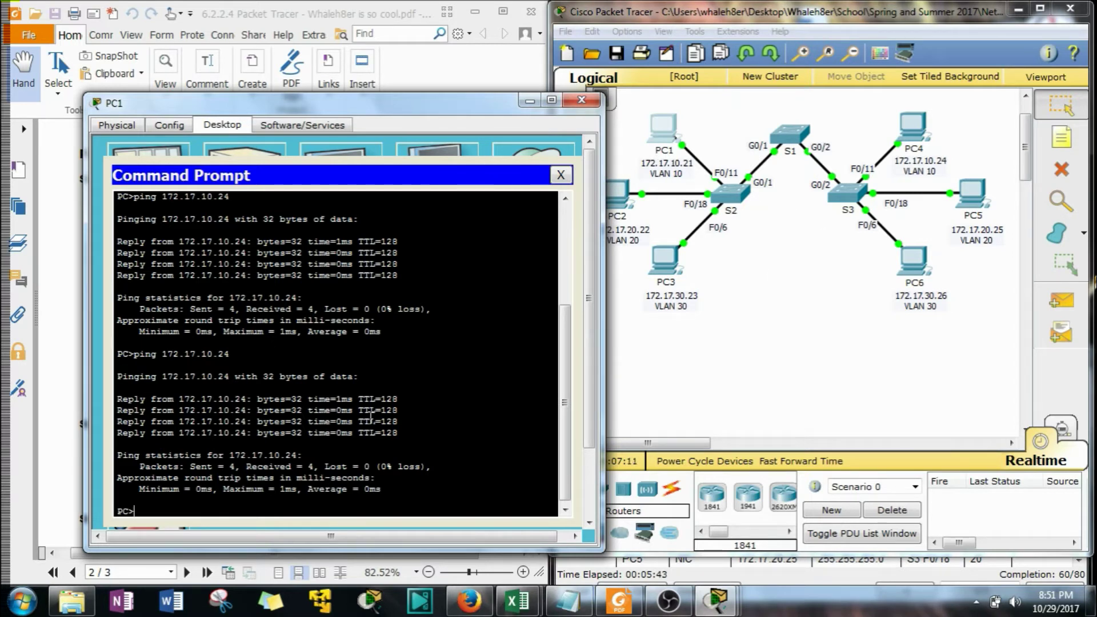
- Uncover the lab instructions, review the Step 1 answer on same-VLAN pings despite the native VLAN mismatch, and minimize PC1
{"action": "left_click_drag", "start_coordinate": [306, 107], "coordinate": [768, 96]}
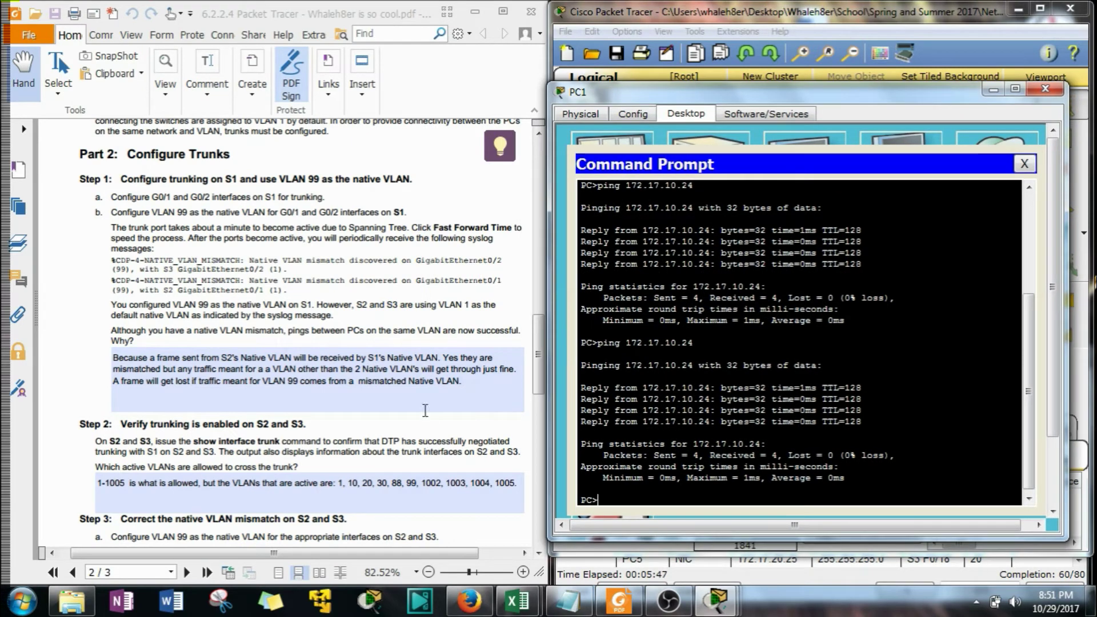
{"action": "left_click_drag", "start_coordinate": [382, 388], "coordinate": [119, 359]}
{"action": "left_click", "coordinate": [121, 361]}
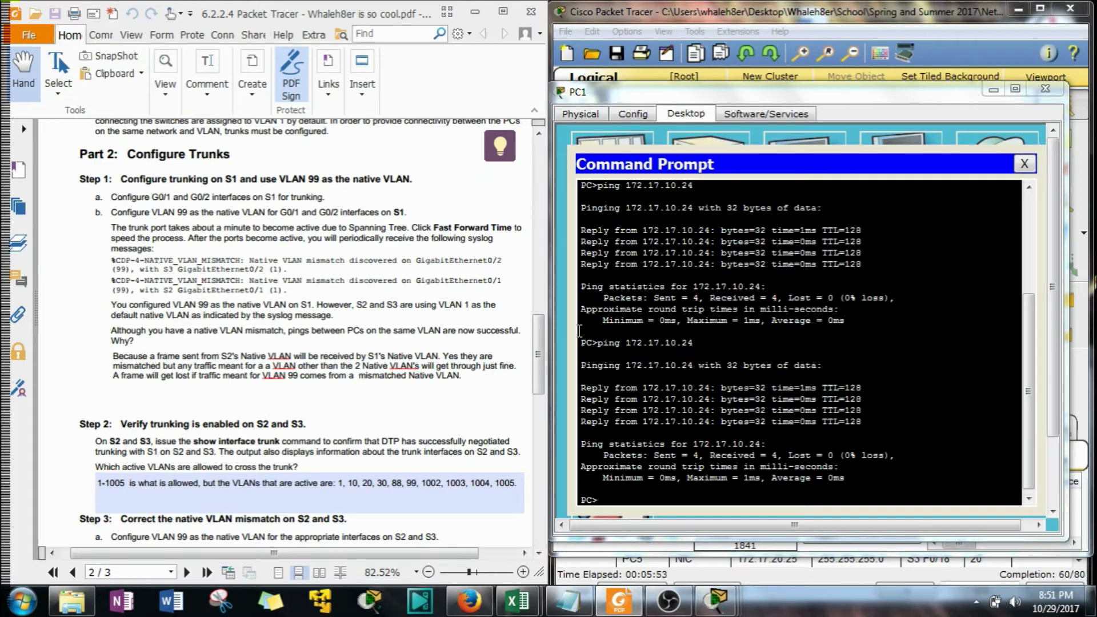
{"action": "left_click", "coordinate": [993, 92]}
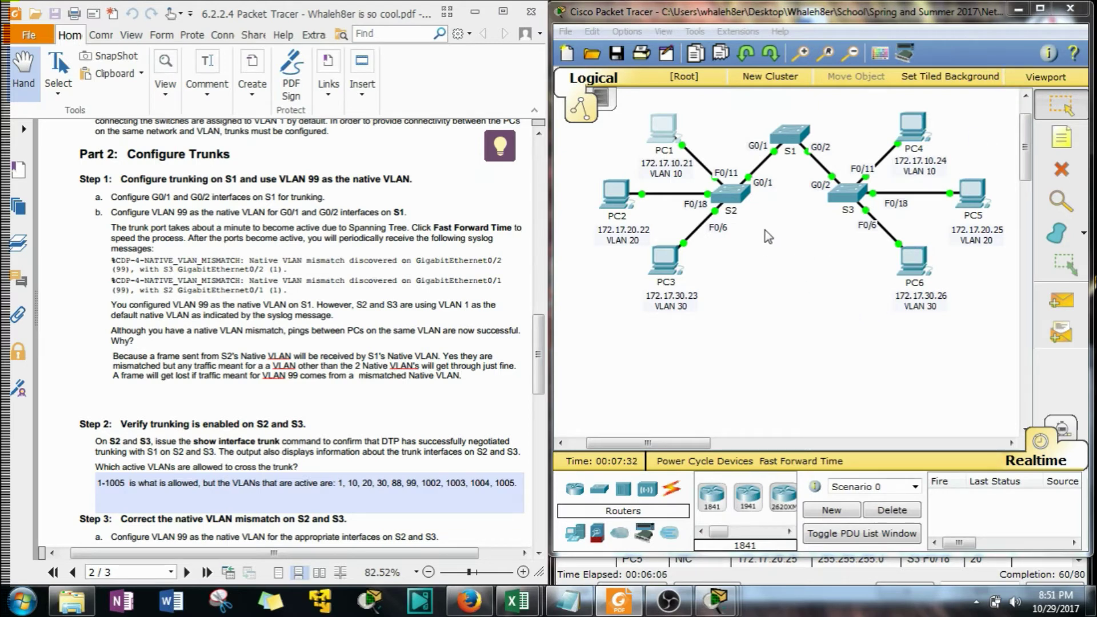
- Following Step 2 of the instructions, open S2's command line and enter global configuration mode with conf t
{"action": "scroll", "coordinate": [417, 400], "scroll_direction": "down", "scroll_amount": 4}
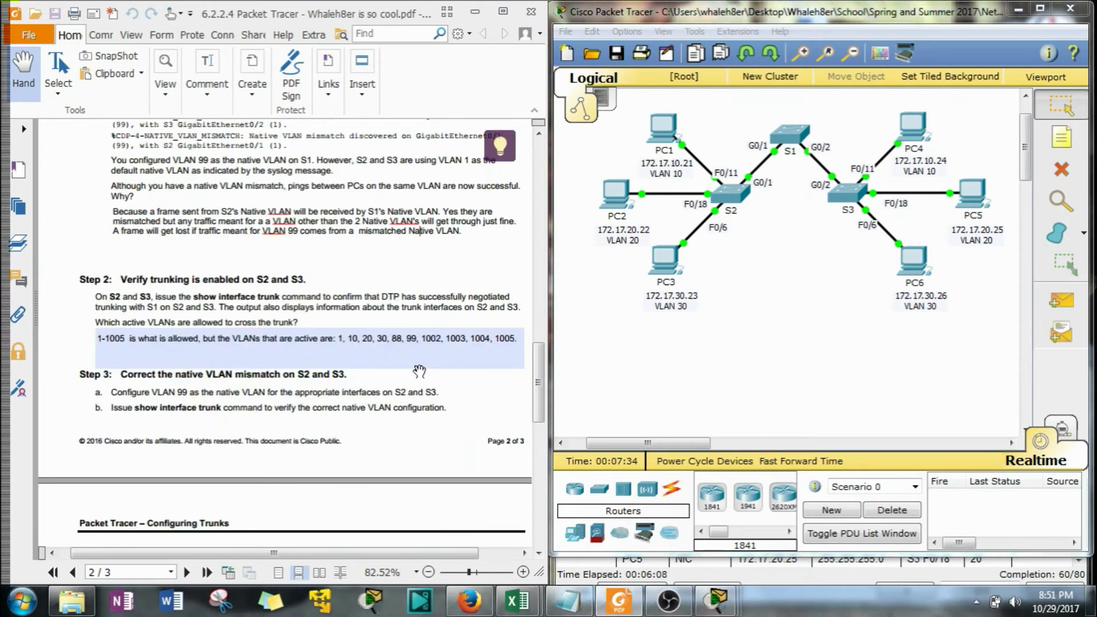
{"action": "scroll", "coordinate": [418, 371], "scroll_direction": "down", "scroll_amount": 2}
{"action": "scroll", "coordinate": [417, 369], "scroll_direction": "down", "scroll_amount": 1}
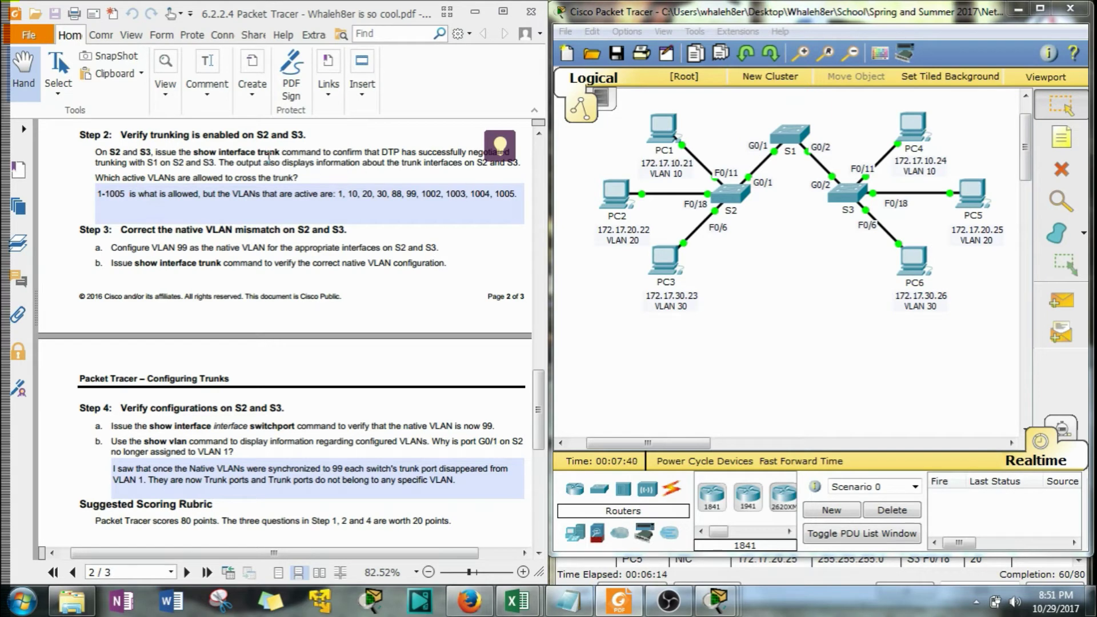
{"action": "scroll", "coordinate": [518, 332], "scroll_direction": "up", "scroll_amount": 1}
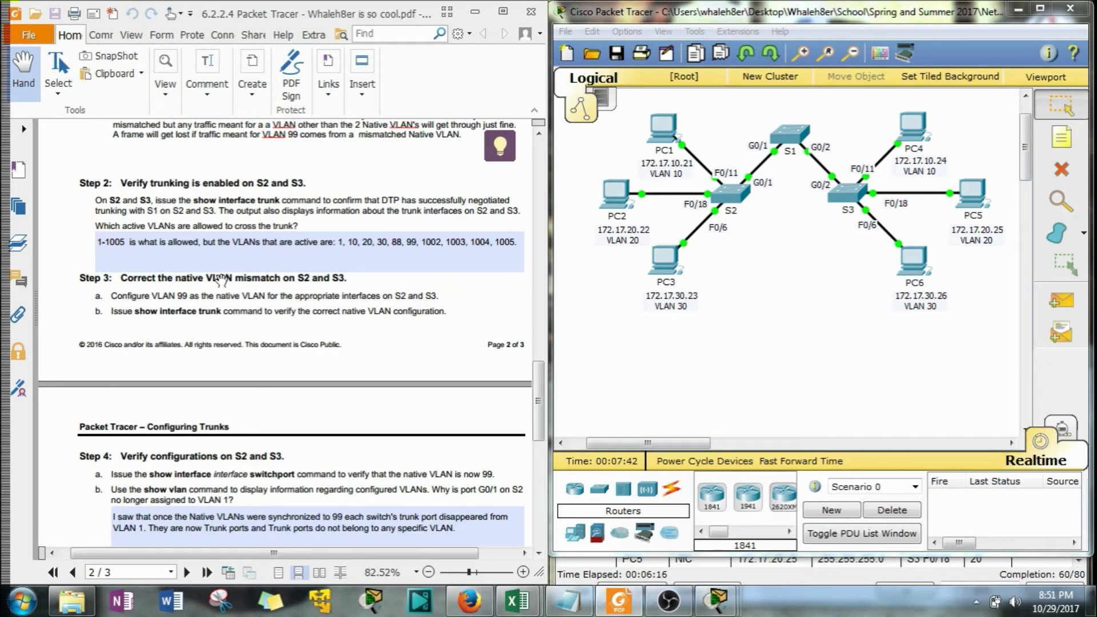
{"action": "left_click", "coordinate": [727, 193]}
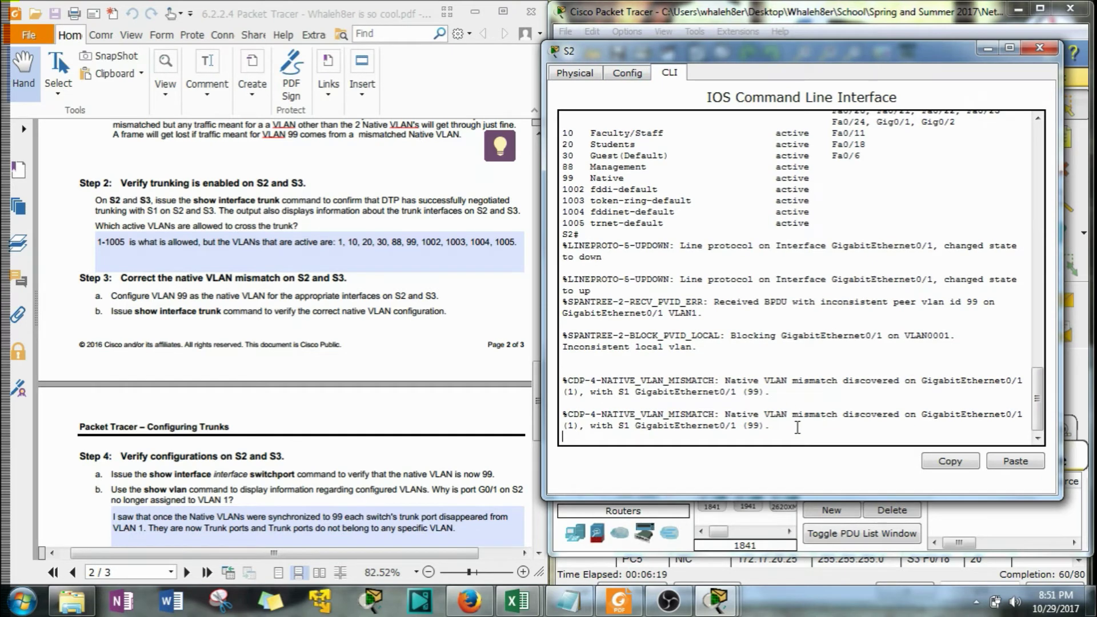
{"action": "key", "text": "Return"}
{"action": "type", "text": "conf t"}
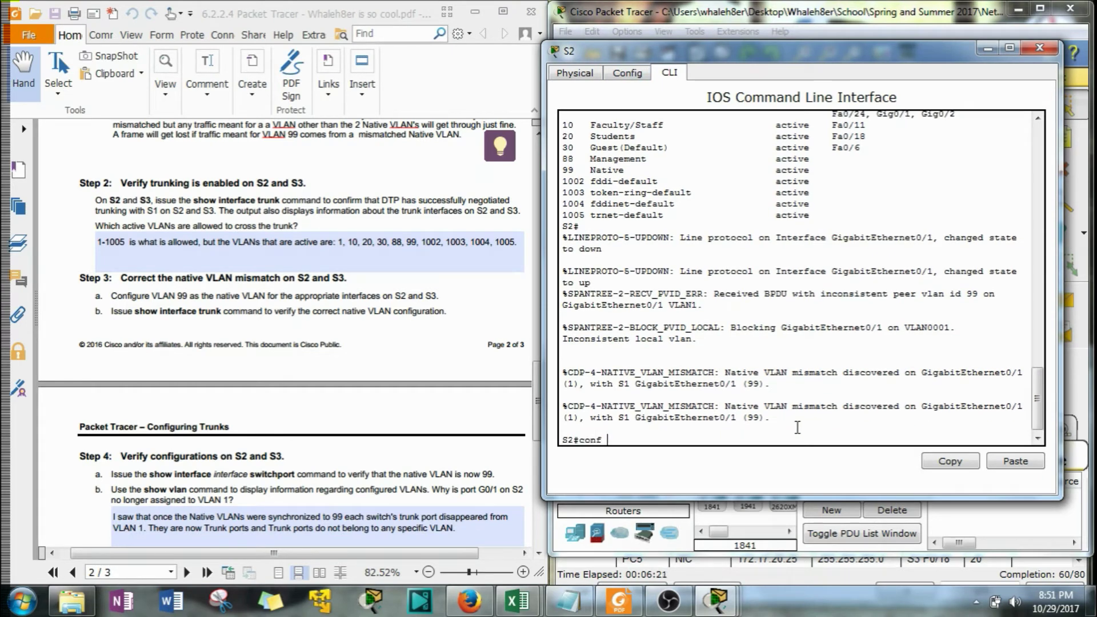
{"action": "key", "text": "Return"}
- Display S2's trunk interface information from configuration mode with do show int tr
{"action": "type", "text": "sod s"}
{"action": "key", "text": "BackSpace"}
{"action": "key", "text": "BackSpace"}
{"action": "key", "text": "BackSpace"}
{"action": "key", "text": "BackSpace"}
{"action": "key", "text": "BackSpace"}
{"action": "type", "text": "do sho"}
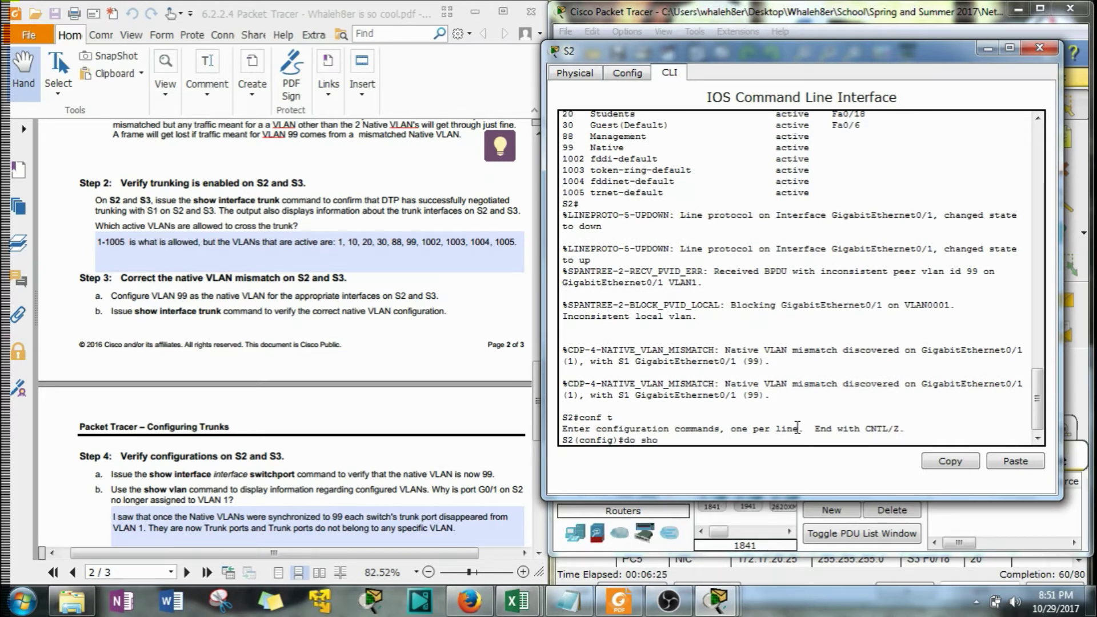
{"action": "type", "text": "w int sw"}
{"action": "key", "text": "Tab"}
{"action": "type", "text": "t"}
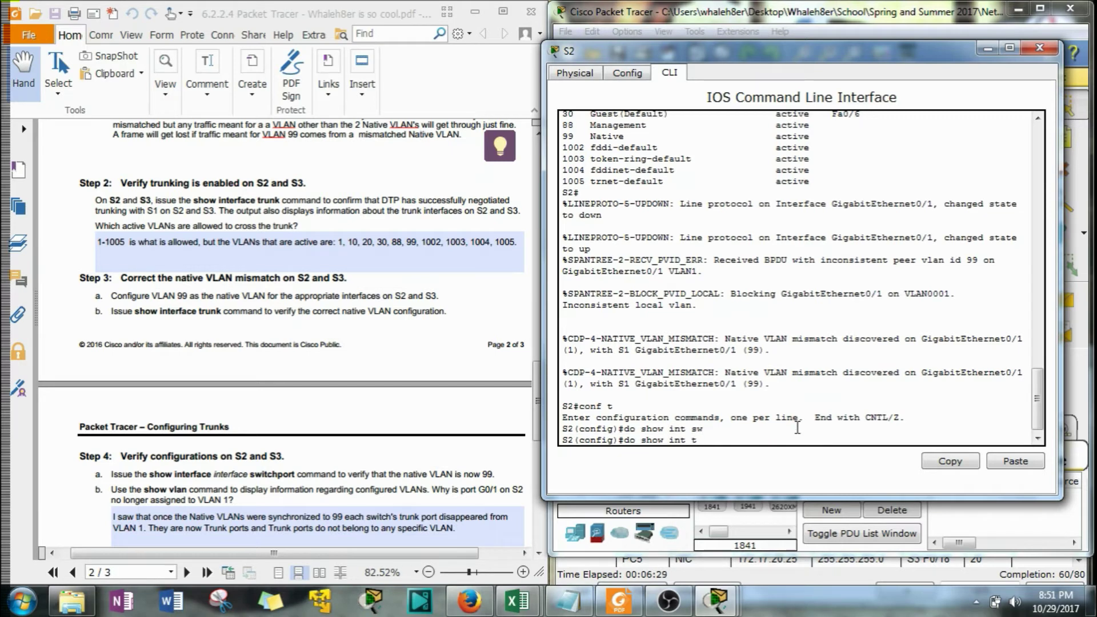
{"action": "type", "text": "r"}
{"action": "key", "text": "Return"}
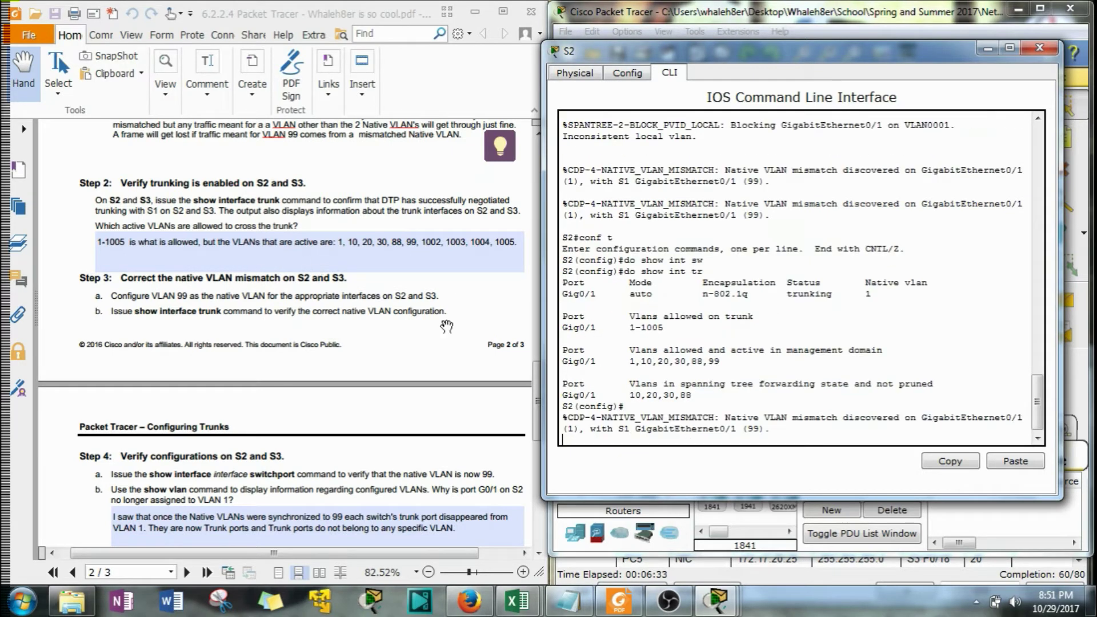
- Examine the native VLAN, the VLANs allowed on the trunk and the allowed active VLANs in S2's trunk output
{"action": "double_click", "coordinate": [868, 293]}
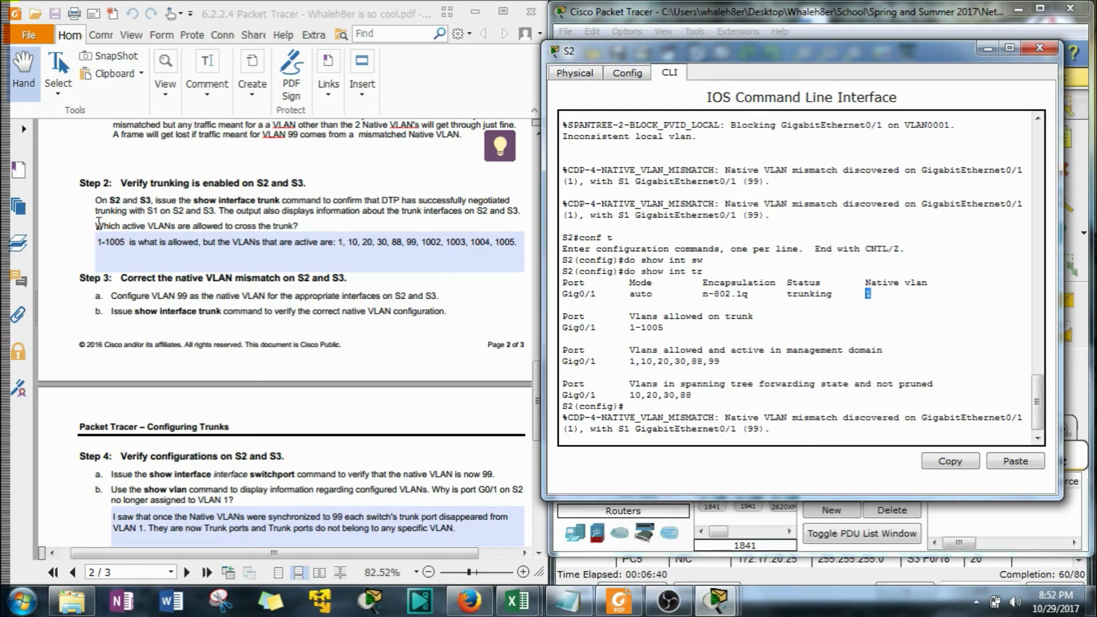
{"action": "left_click_drag", "start_coordinate": [721, 361], "coordinate": [632, 355]}
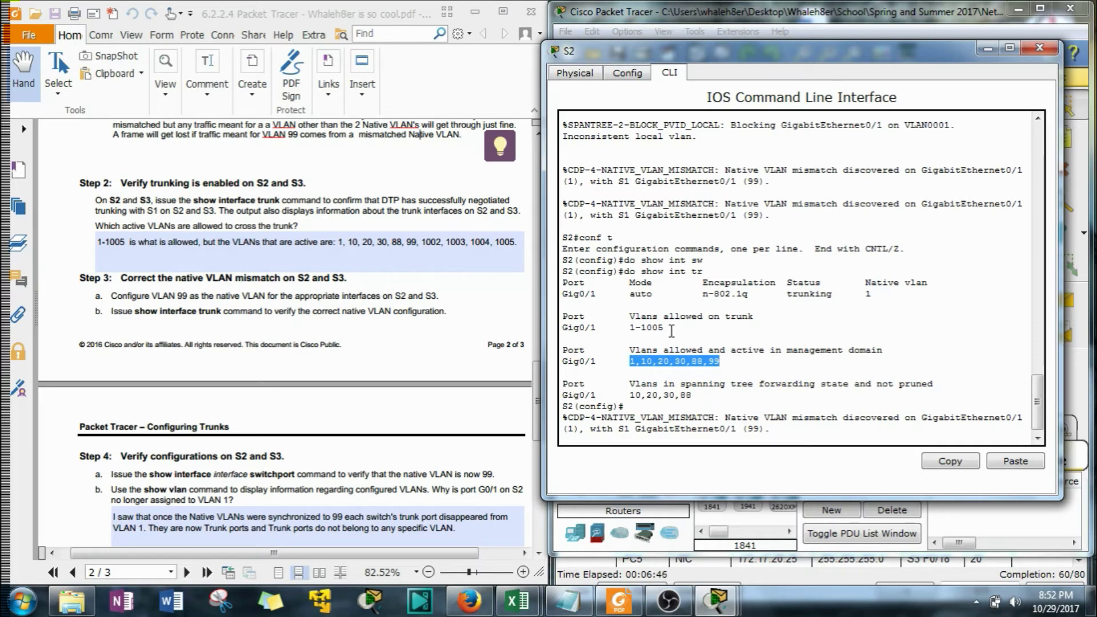
{"action": "left_click_drag", "start_coordinate": [671, 328], "coordinate": [631, 330]}
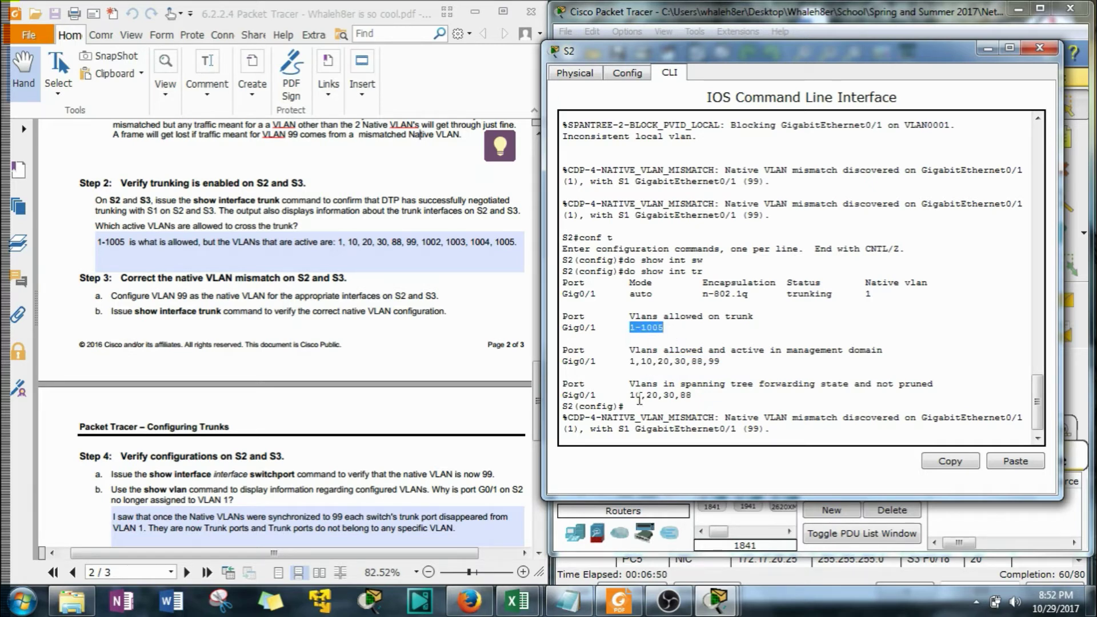
{"action": "left_click_drag", "start_coordinate": [719, 361], "coordinate": [631, 360]}
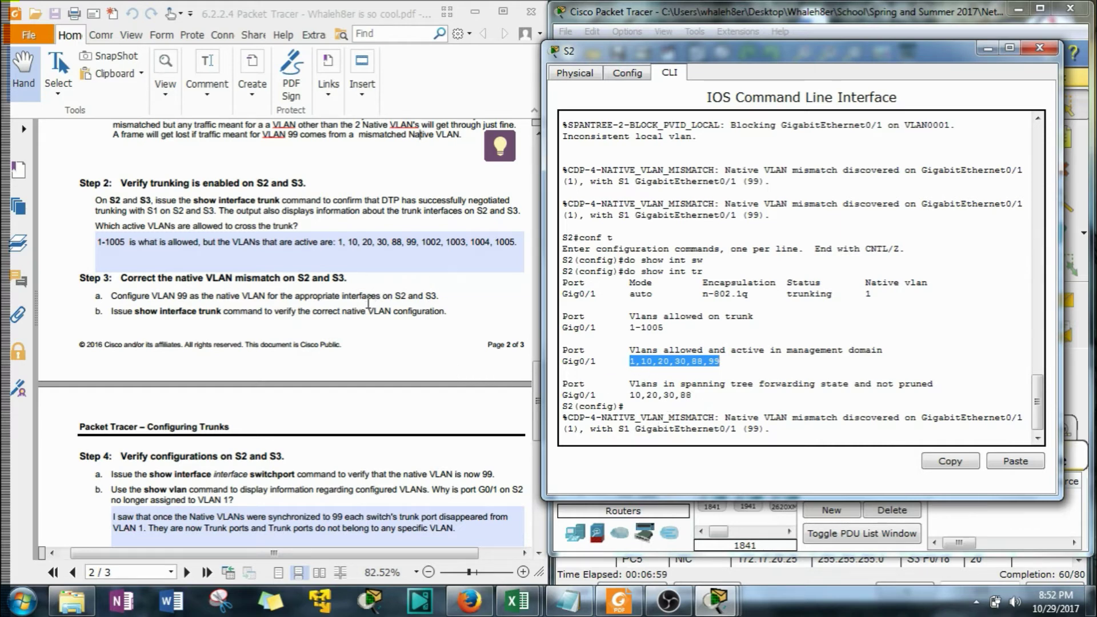
- Remove 1002, 1003, 1004 and 1005 from the Step 2 answer so the active VLAN list ends at 99
{"action": "left_click", "coordinate": [409, 250]}
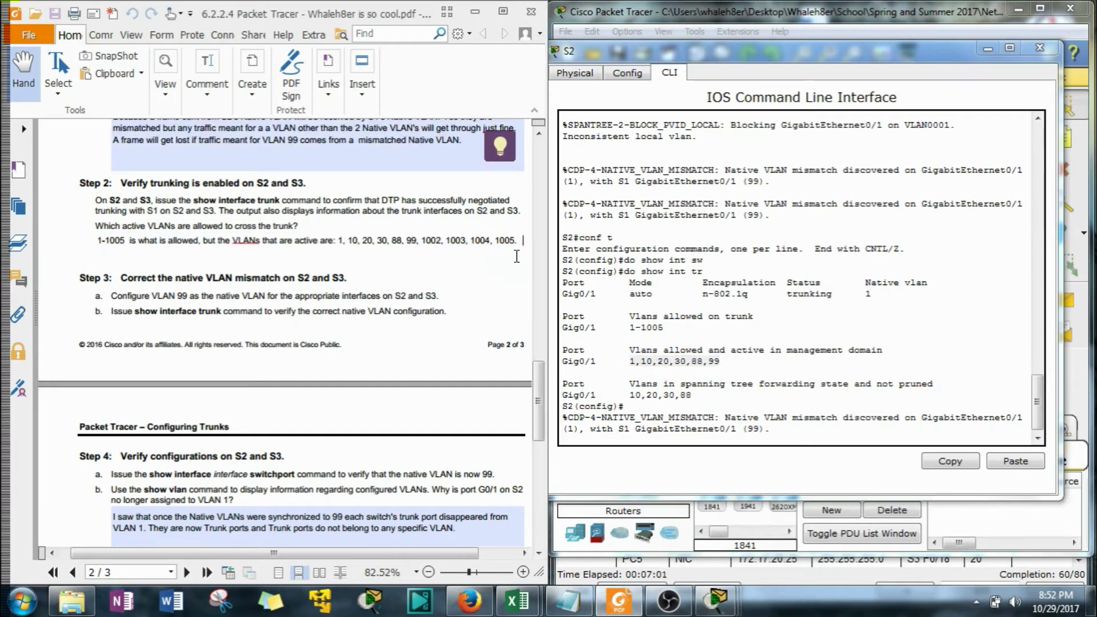
{"action": "left_click_drag", "start_coordinate": [523, 243], "coordinate": [422, 245]}
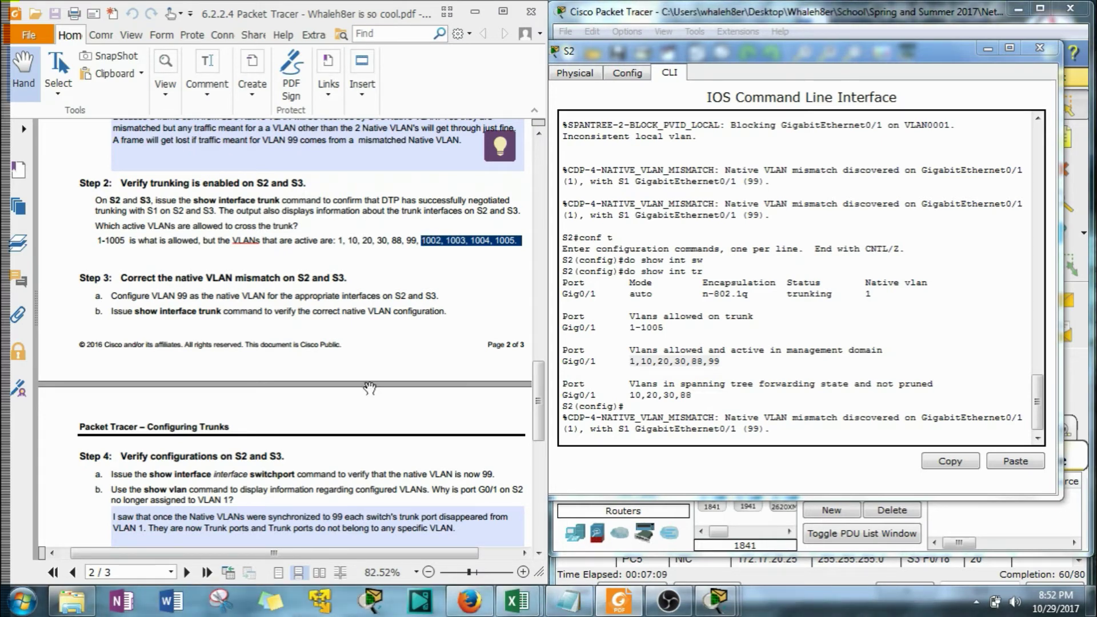
{"action": "key", "text": "Delete"}
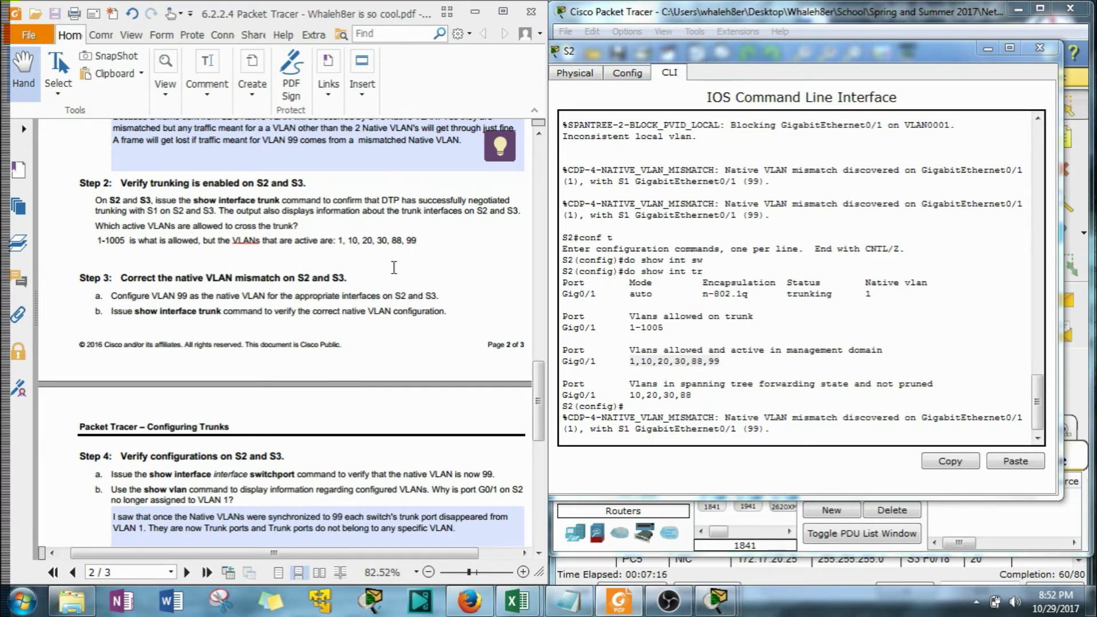
- Following Step 3 of the instructions, enter interface configuration for g0/1 on S2
{"action": "scroll", "coordinate": [183, 277], "scroll_direction": "down", "scroll_amount": 2}
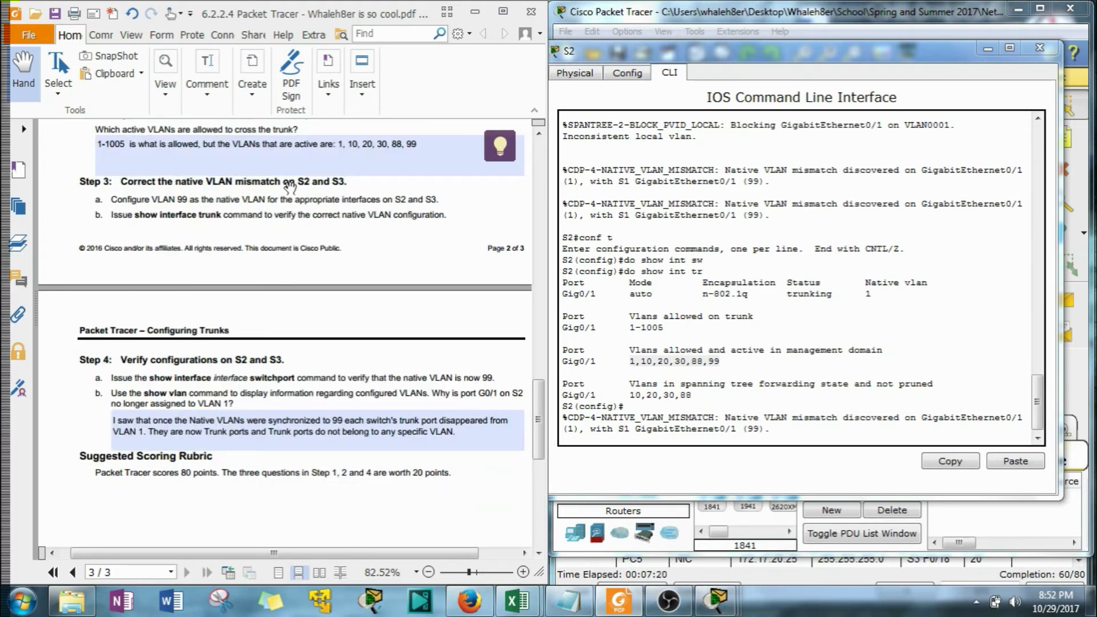
{"action": "left_click", "coordinate": [829, 438]}
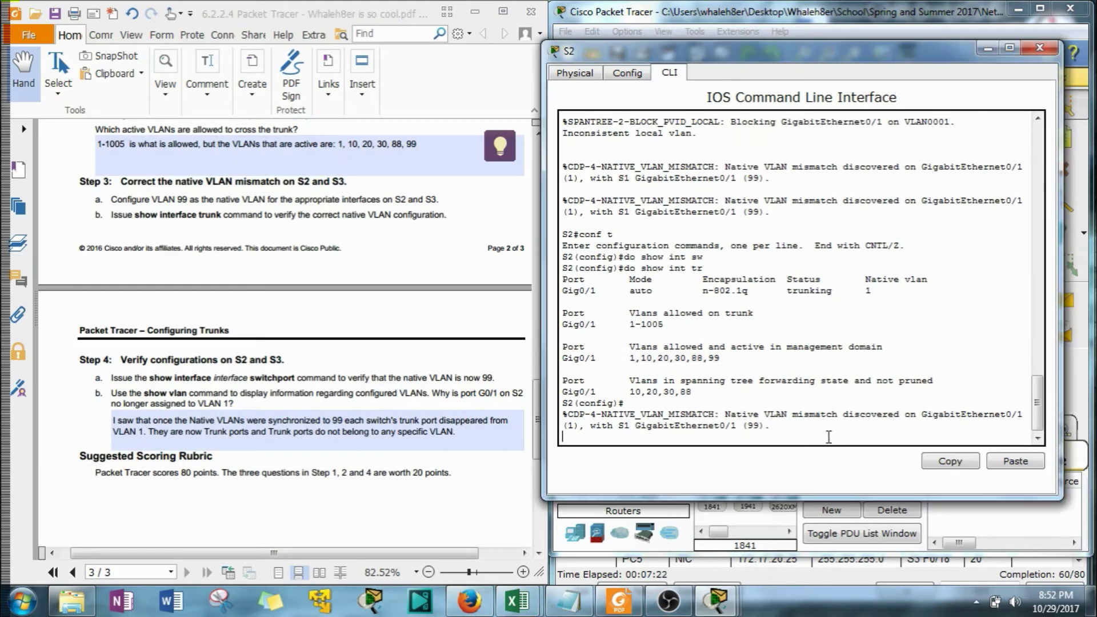
{"action": "key", "text": "Return"}
{"action": "type", "text": "int"}
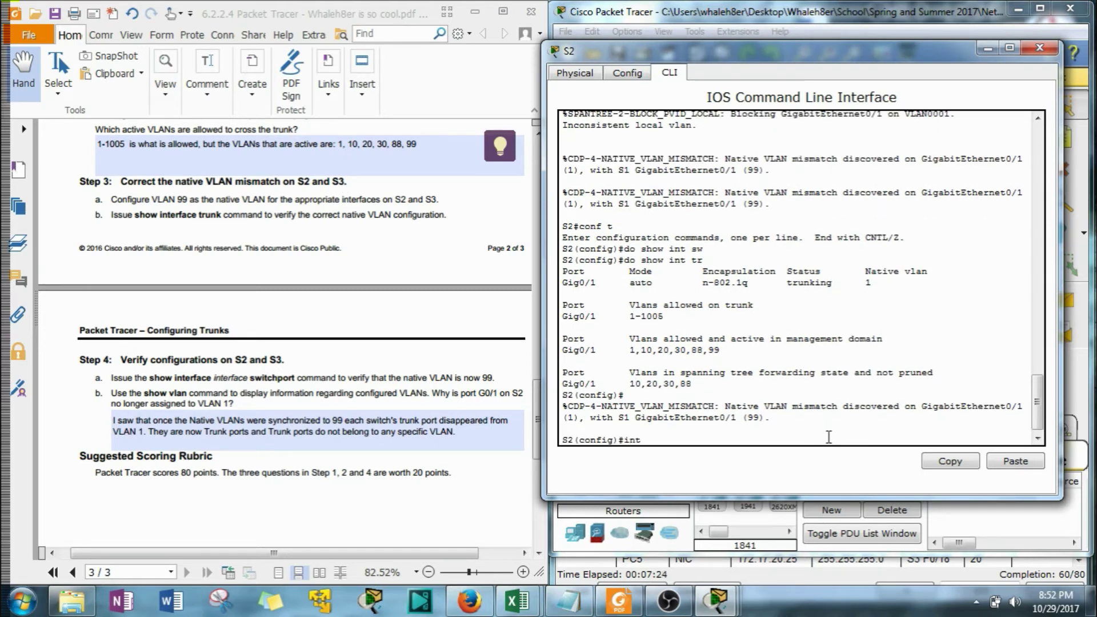
{"action": "key", "text": "Return"}
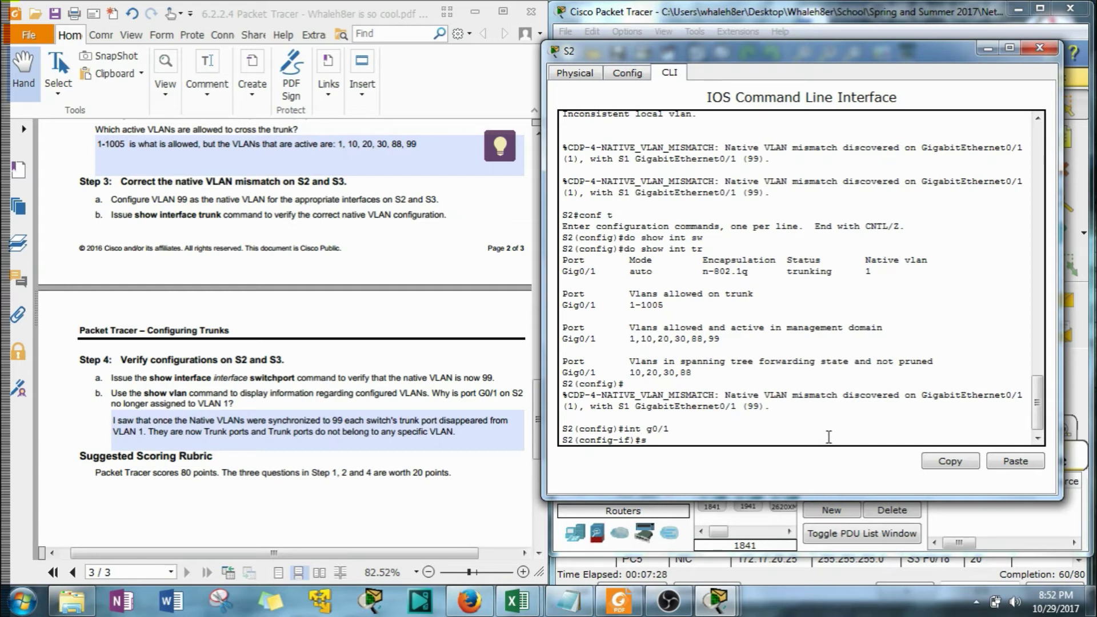
- Set VLAN 99 as the native VLAN on S2's g0/1 with switchport trunk native vlan 99
{"action": "type", "text": "witchport t"}
{"action": "key", "text": "Tab"}
{"action": "type", "text": "tr"}
{"action": "key", "text": "Tab"}
{"action": "type", "text": "n"}
{"action": "key", "text": "Tab"}
{"action": "type", "text": "v"}
{"action": "key", "text": "Tab"}
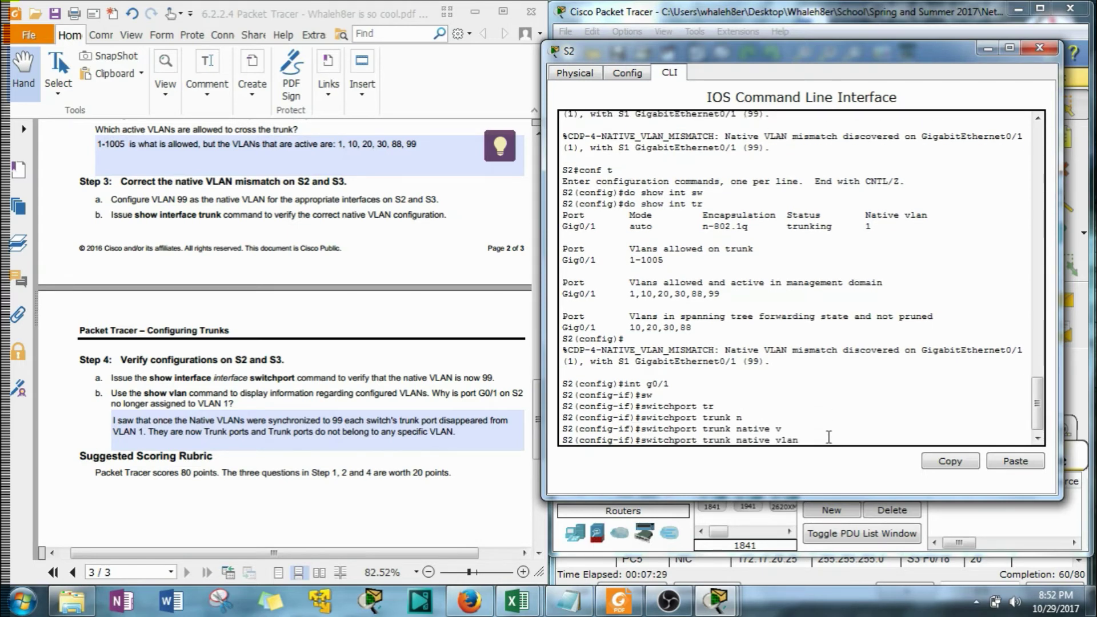
{"action": "key", "text": "Up"}
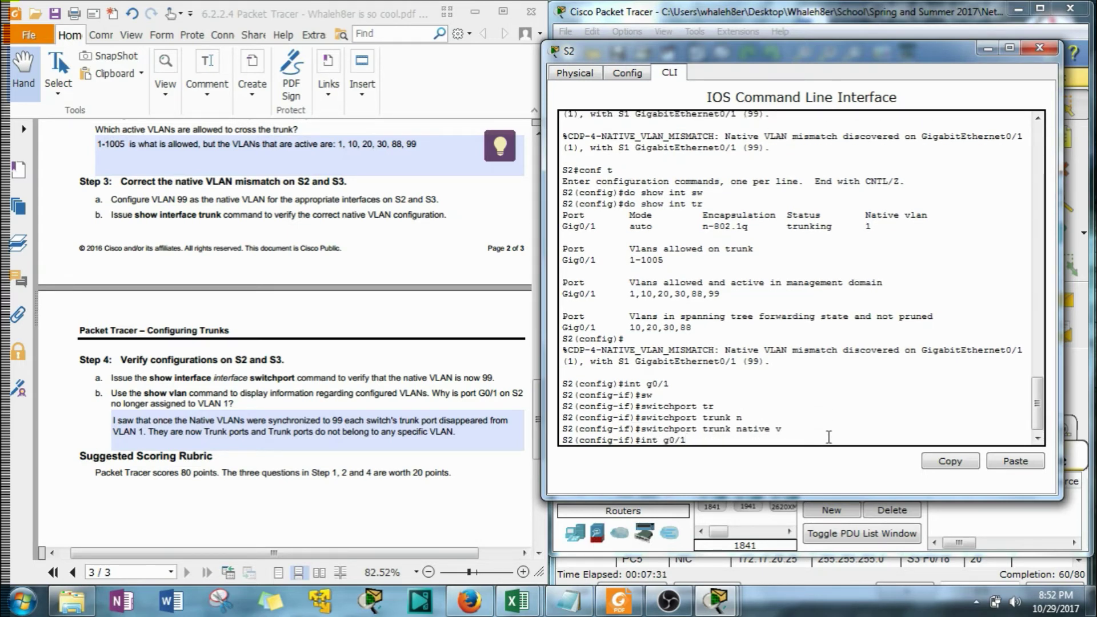
{"action": "key", "text": "Down"}
{"action": "type", "text": "99"}
{"action": "key", "text": "Return"}
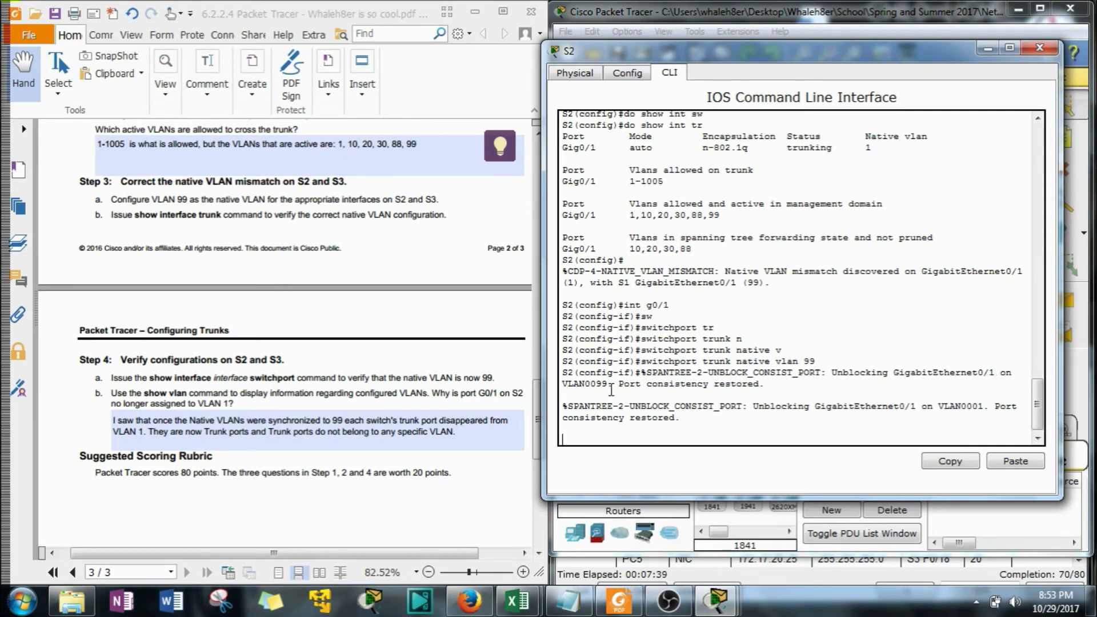
- Examine S2's new spanning-tree messages about the consistency of the G0/1 port
{"action": "double_click", "coordinate": [719, 387]}
{"action": "left_click_drag", "start_coordinate": [719, 388], "coordinate": [674, 389]}
{"action": "left_click", "coordinate": [672, 408]}
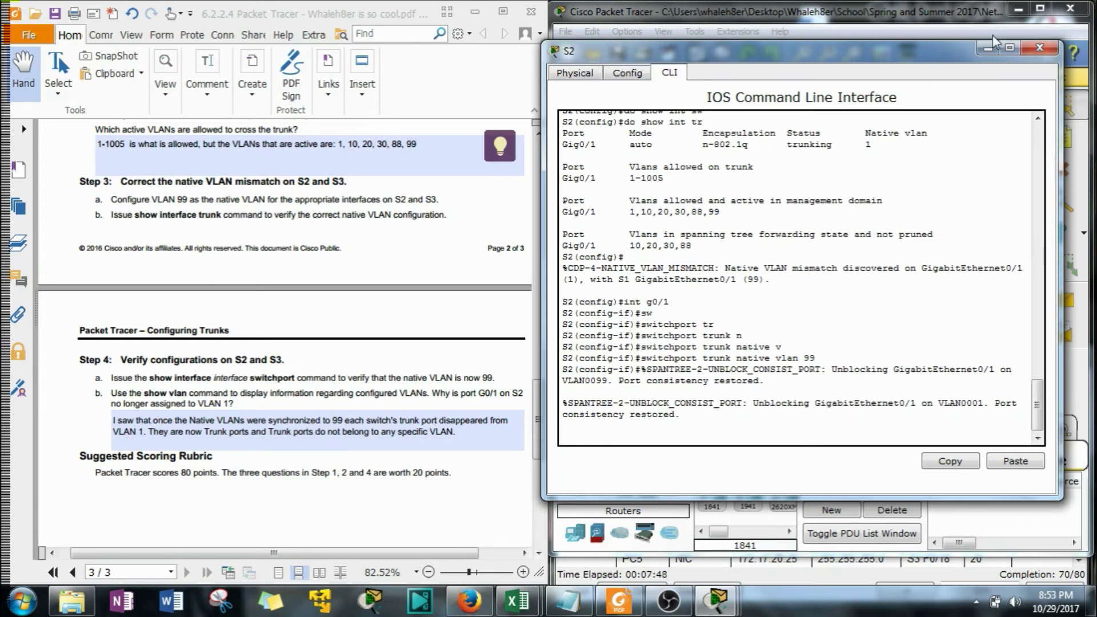
- Close S2's window and open the command line of switch S3
{"action": "left_click", "coordinate": [1039, 47]}
{"action": "double_click", "coordinate": [848, 195]}
{"action": "left_click", "coordinate": [422, 122]}
{"action": "left_click_drag", "start_coordinate": [623, 84], "coordinate": [664, 72]}
{"action": "key", "text": "Return"}
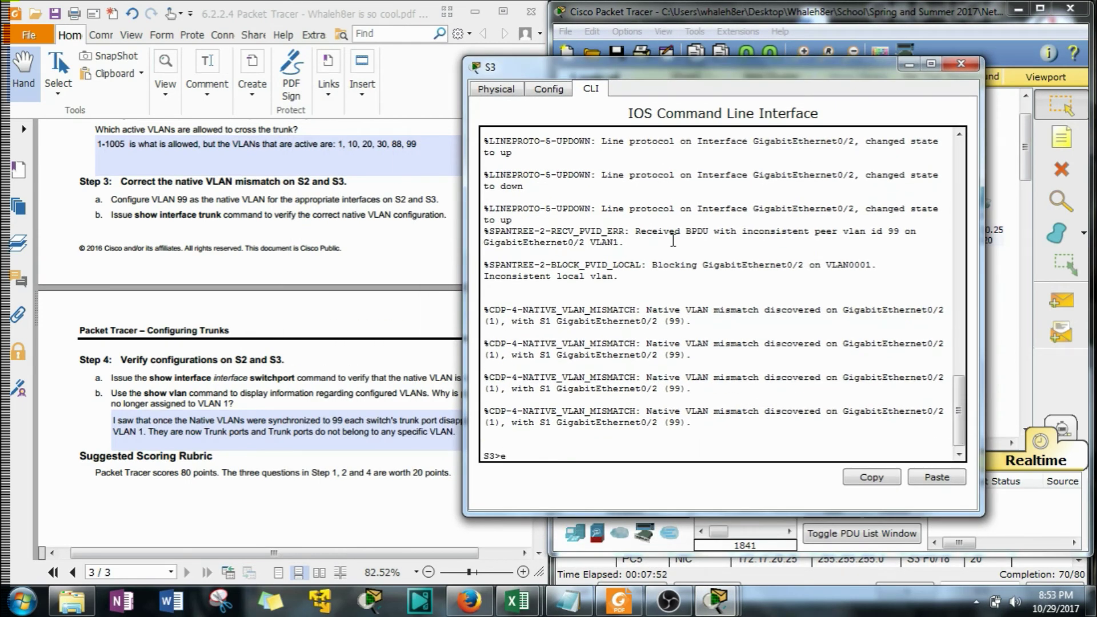
- Enter privileged mode and global configuration on S3, and go into interface configuration for g0/2
{"action": "type", "text": "en"}
{"action": "key", "text": "Return"}
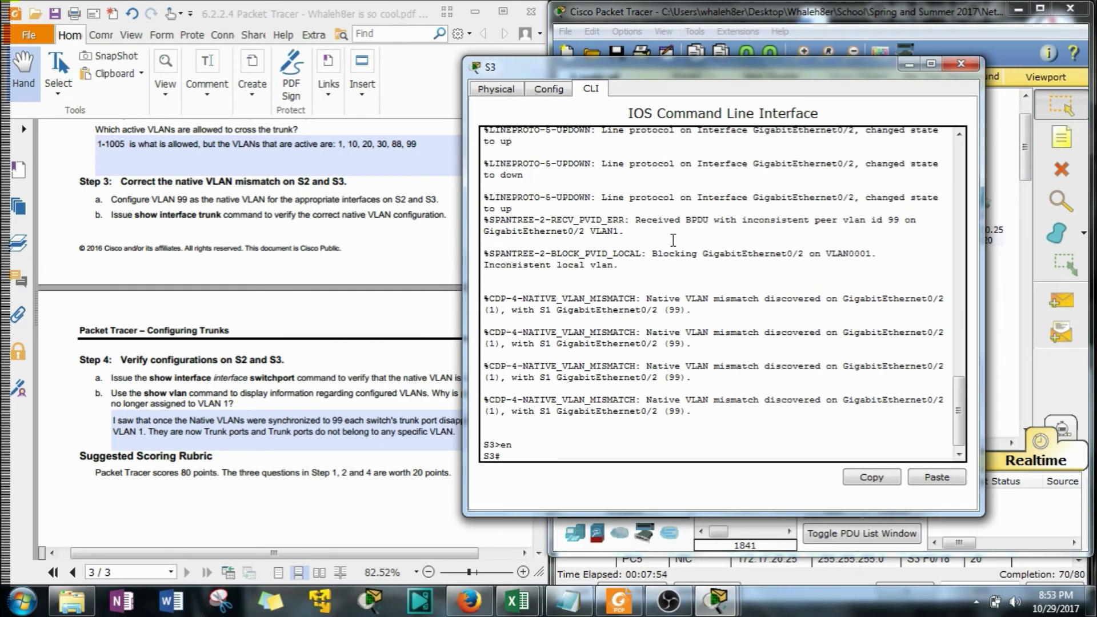
{"action": "key", "text": "Return"}
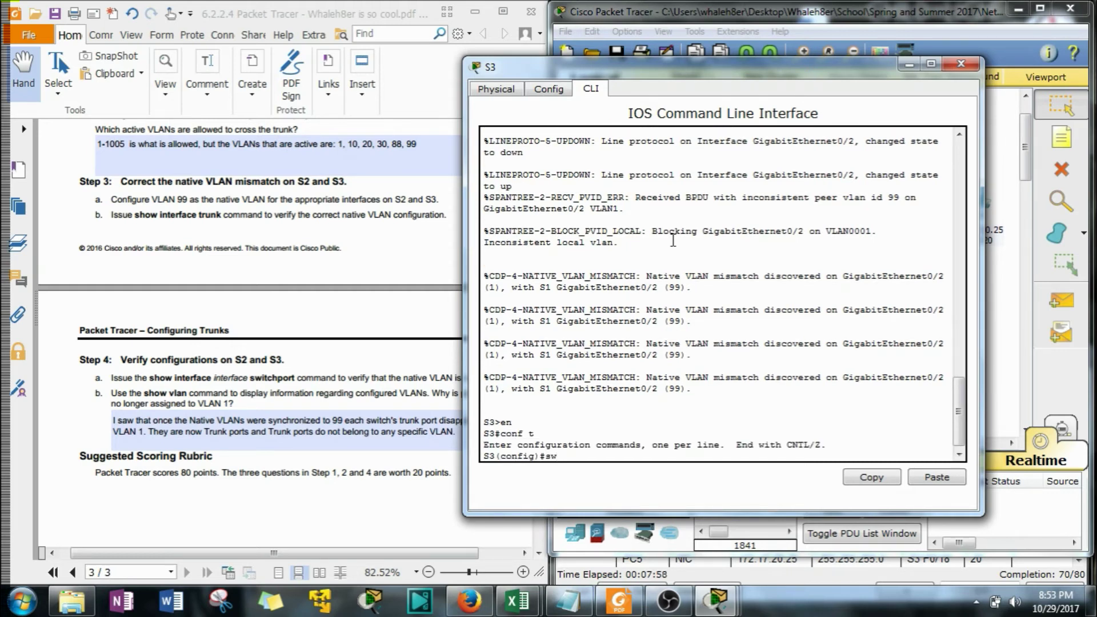
{"action": "type", "text": "int g0/2"}
{"action": "key", "text": "Return"}
- Set VLAN 99 as the native VLAN on S3's g0/2 with switchport trunk native vlan 99
{"action": "type", "text": "s"}
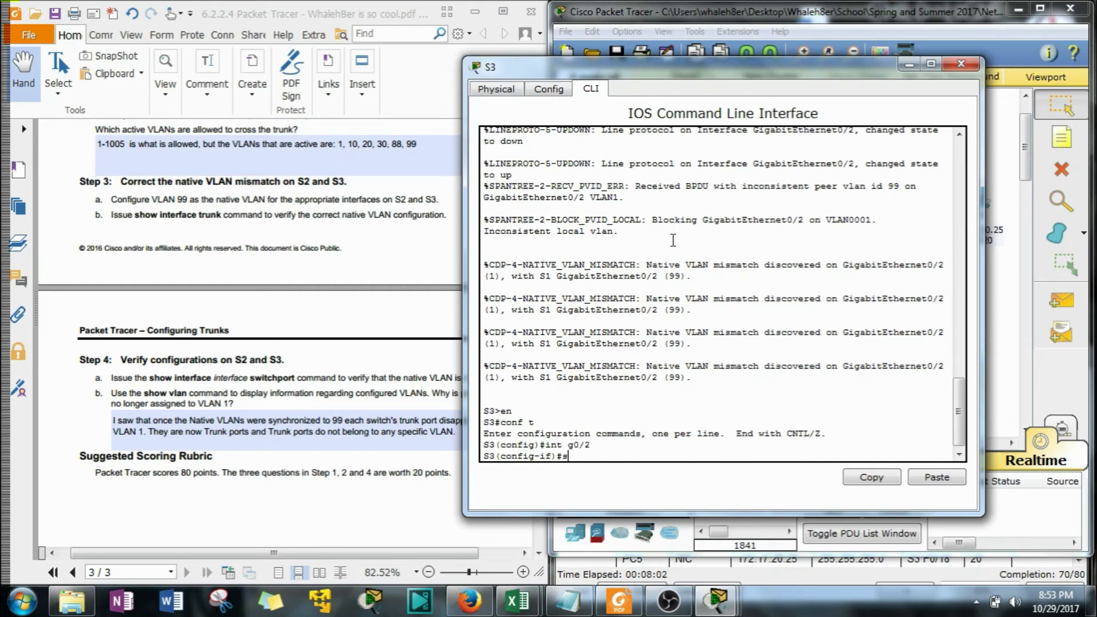
{"action": "type", "text": "w"}
{"action": "key", "text": "Tab"}
{"action": "type", "text": "tr"}
{"action": "key", "text": "Tab"}
{"action": "type", "text": "n"}
{"action": "key", "text": "Tab"}
{"action": "key", "text": "v"}
{"action": "key", "text": "Tab"}
{"action": "type", "text": "99"}
{"action": "key", "text": "Return"}
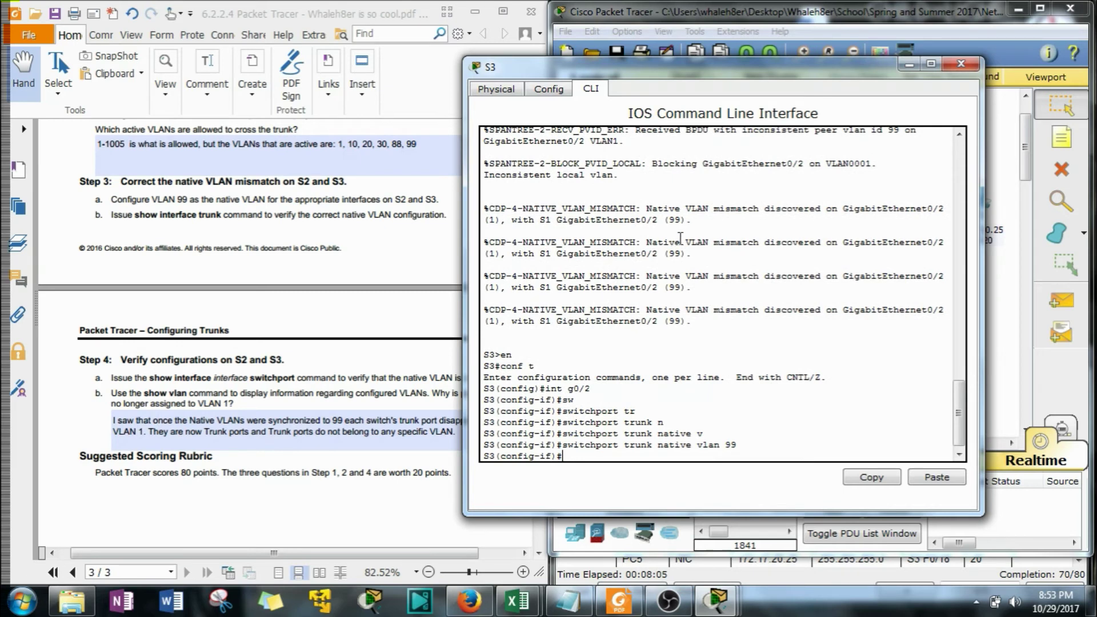
- Review S3's entered commands and spanning-tree messages about G0/2, and minimize its window
{"action": "left_click_drag", "start_coordinate": [607, 435], "coordinate": [483, 389]}
{"action": "left_click", "coordinate": [615, 443]}
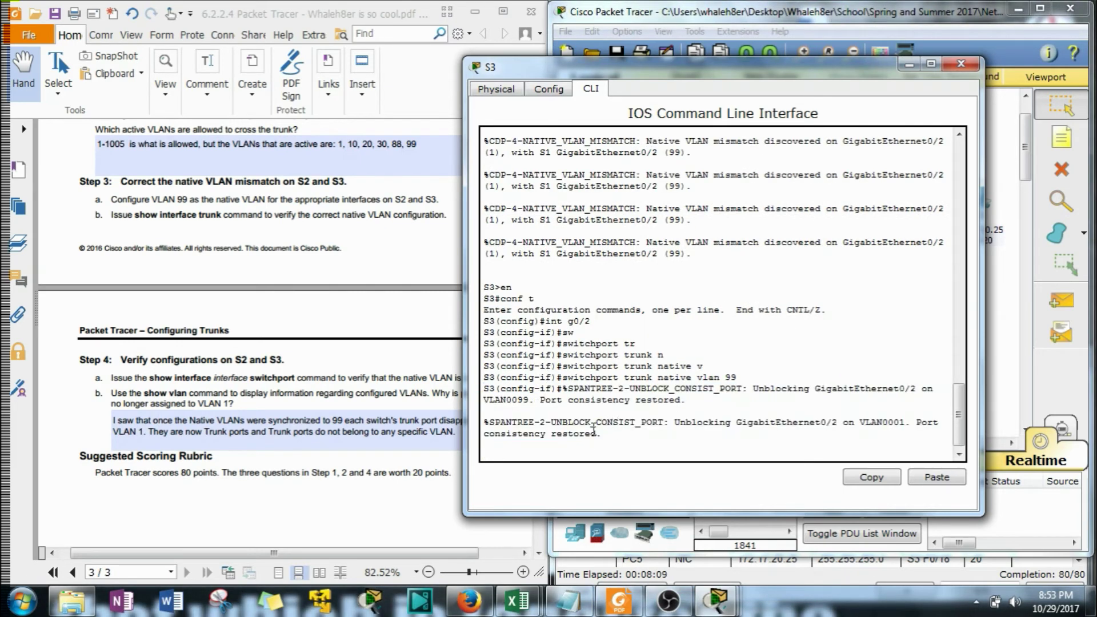
{"action": "left_click_drag", "start_coordinate": [495, 428], "coordinate": [615, 427]}
{"action": "left_click", "coordinate": [618, 441]}
{"action": "left_click_drag", "start_coordinate": [800, 67], "coordinate": [882, 55]}
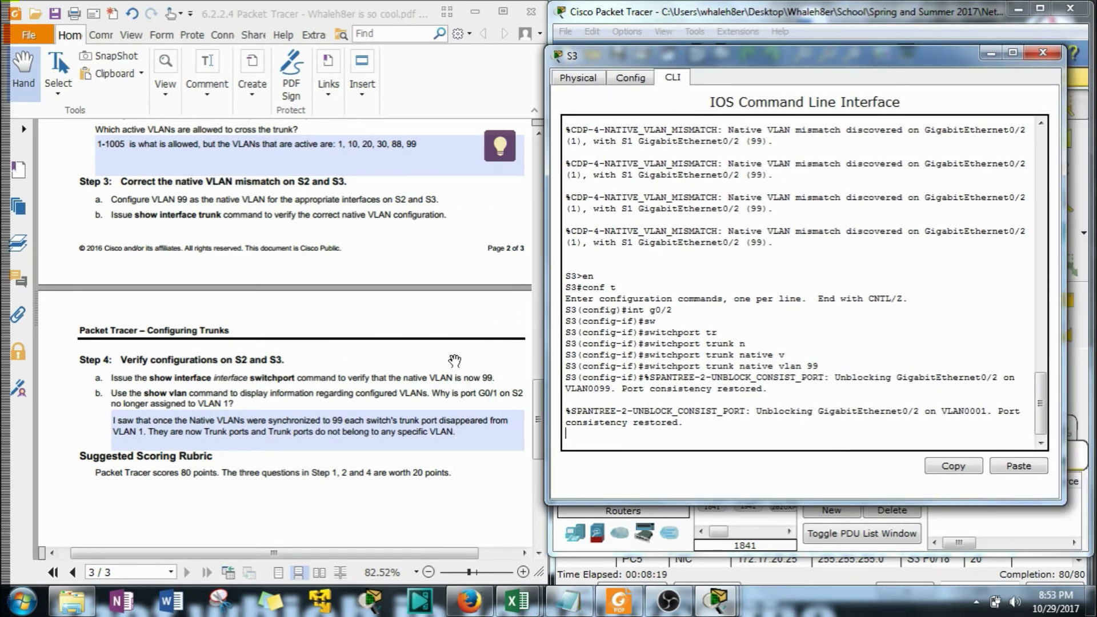
{"action": "left_click", "coordinate": [993, 52]}
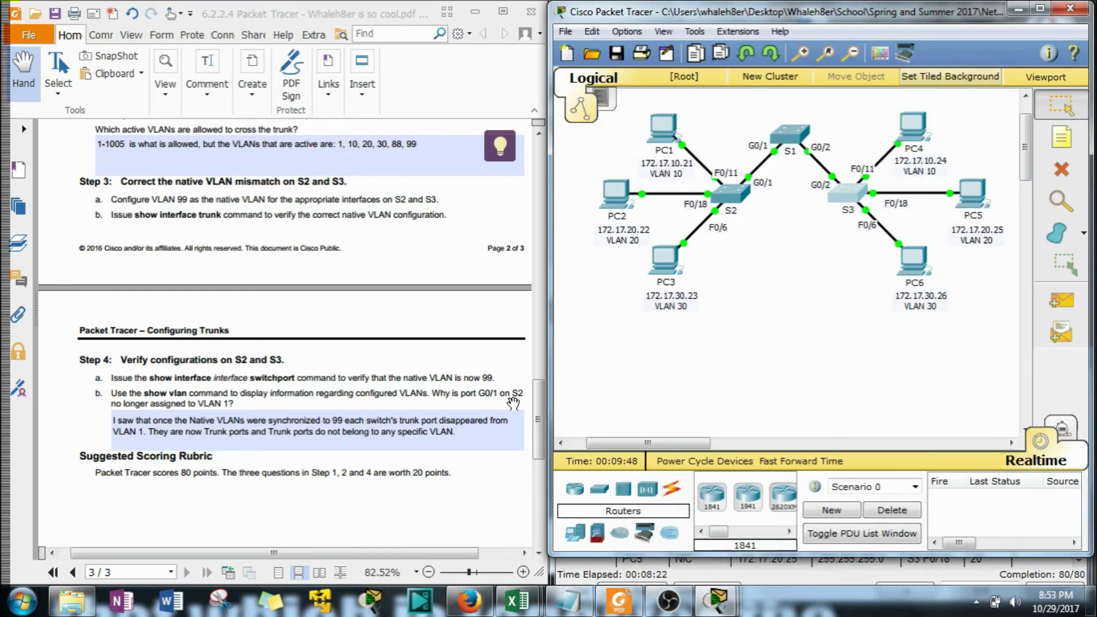
- Check the completion score in the PT Activity window and read Step 4 of the instructions on verifying S2 and S3
{"action": "scroll", "coordinate": [536, 400], "scroll_direction": "down", "scroll_amount": 1}
{"action": "scroll", "coordinate": [535, 400], "scroll_direction": "down", "scroll_amount": 2}
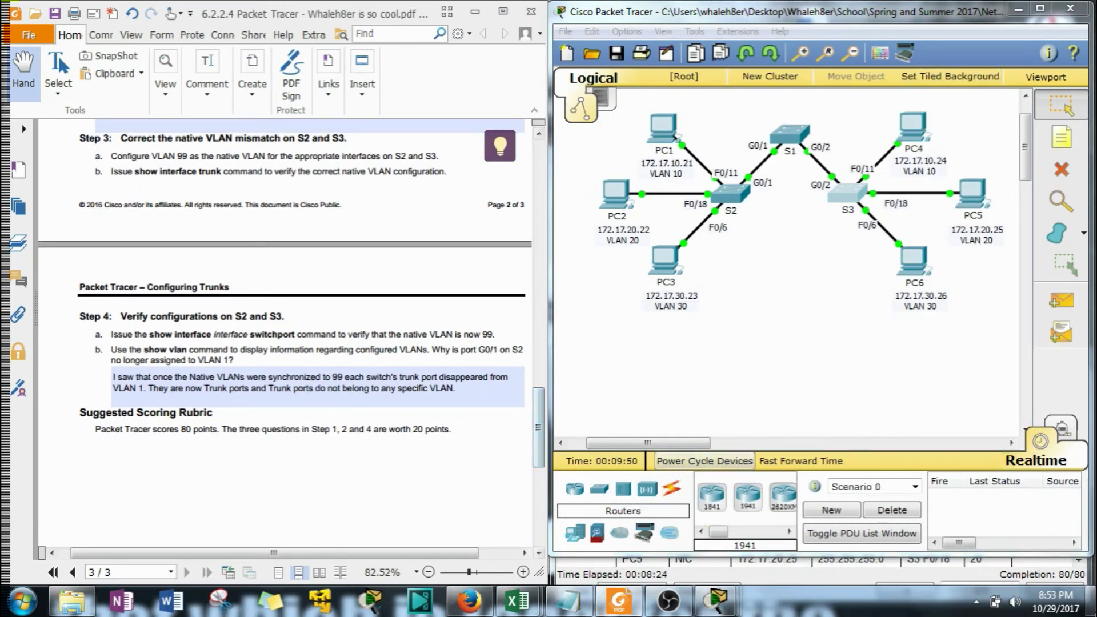
{"action": "left_click", "coordinate": [1083, 578]}
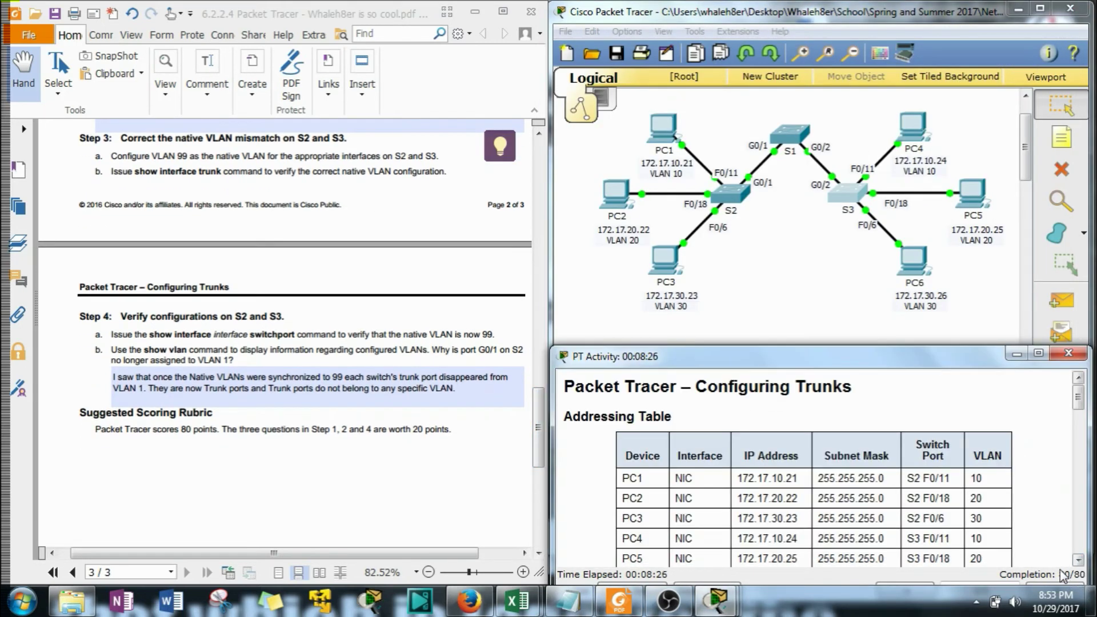
{"action": "left_click", "coordinate": [991, 325]}
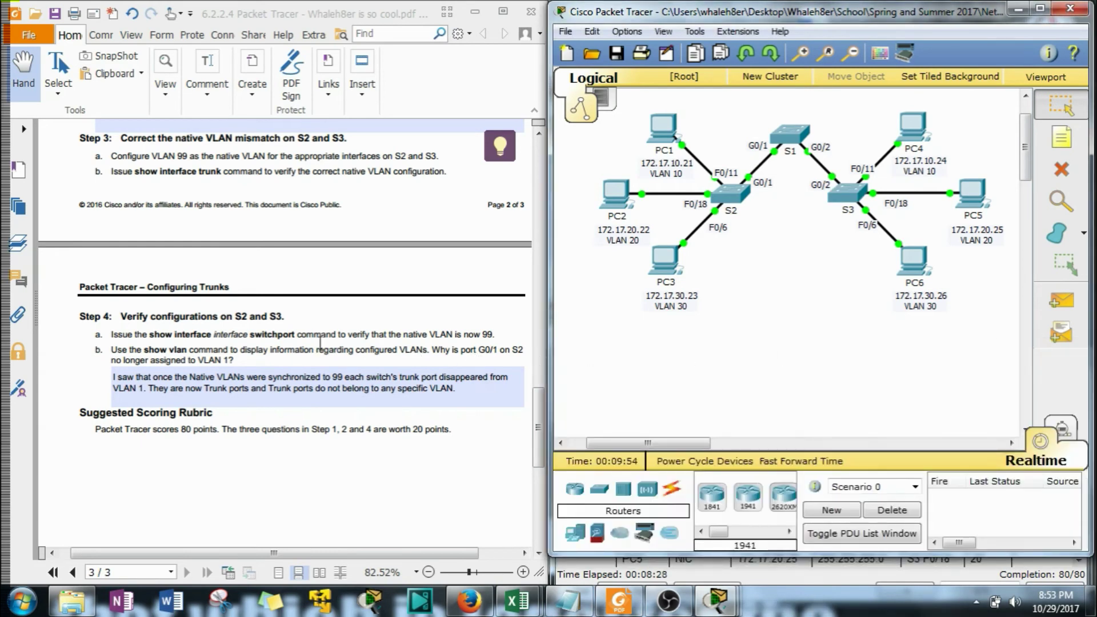
{"action": "scroll", "coordinate": [320, 343], "scroll_direction": "down", "scroll_amount": 3}
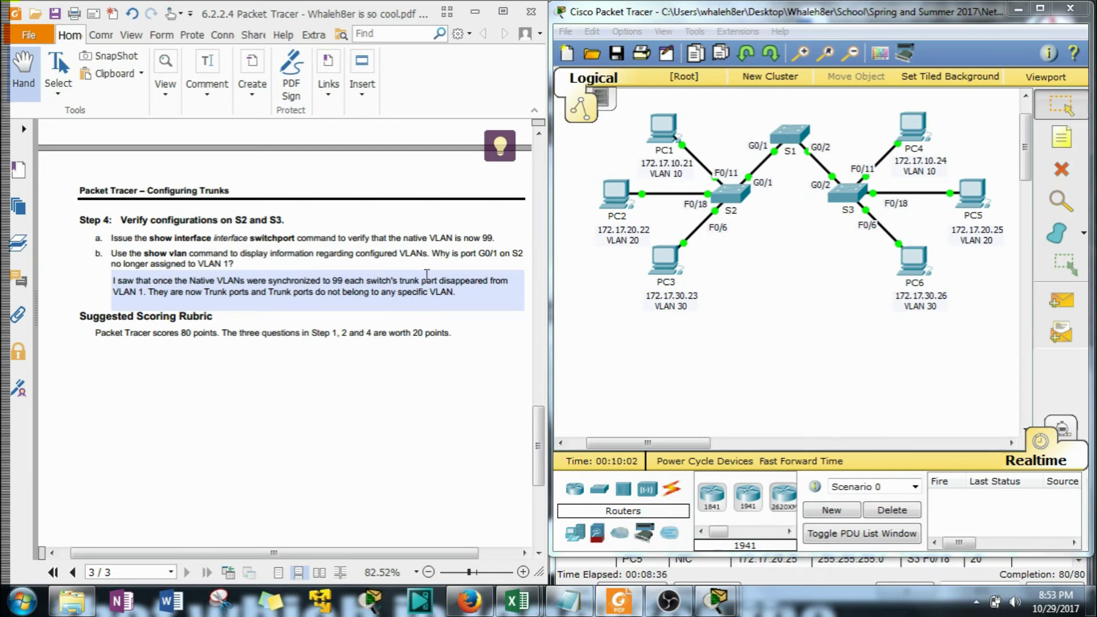
- Run do show int g0/1 sw on S2 and check its operational mode and trunking native VLAN
{"action": "left_click", "coordinate": [715, 191]}
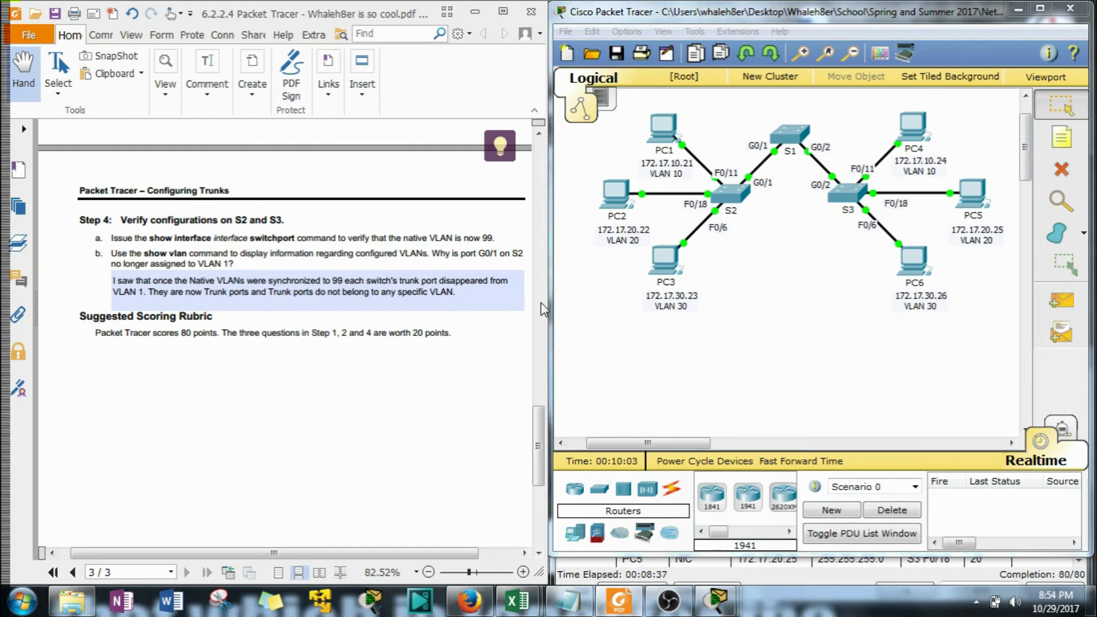
{"action": "left_click", "coordinate": [714, 192]}
{"action": "key", "text": "Return"}
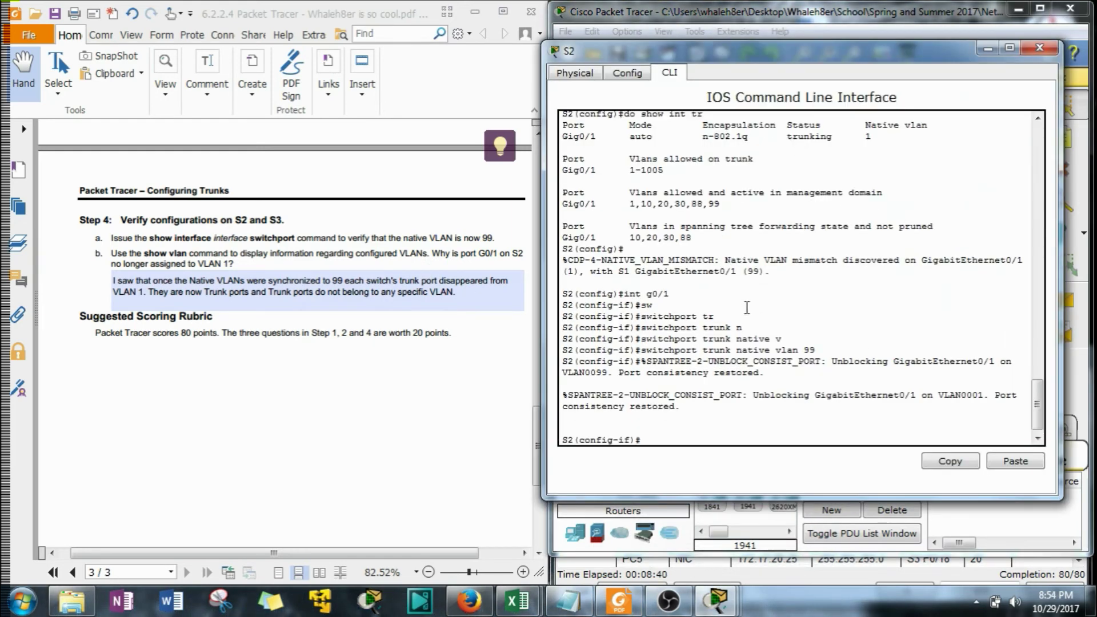
{"action": "type", "text": "do show int g0/1 sw"}
{"action": "key", "text": "Return"}
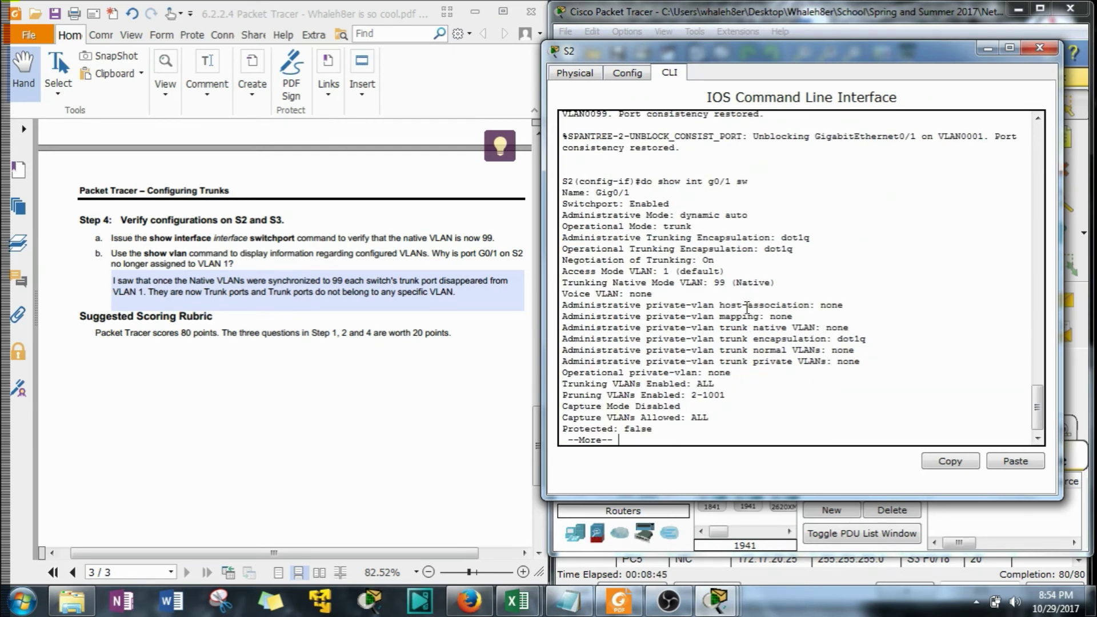
{"action": "left_click_drag", "start_coordinate": [692, 226], "coordinate": [665, 227]}
{"action": "left_click_drag", "start_coordinate": [727, 282], "coordinate": [715, 289]}
{"action": "left_click", "coordinate": [232, 385]}
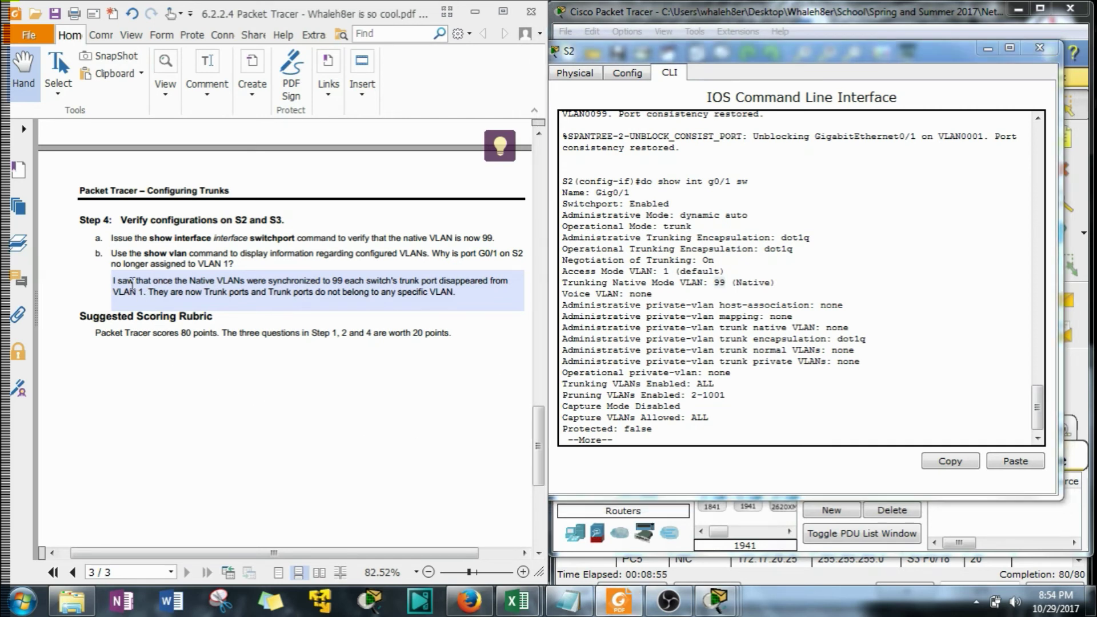
- Finish the paged output and list S2's VLANs with do show vlan br
{"action": "left_click", "coordinate": [707, 438]}
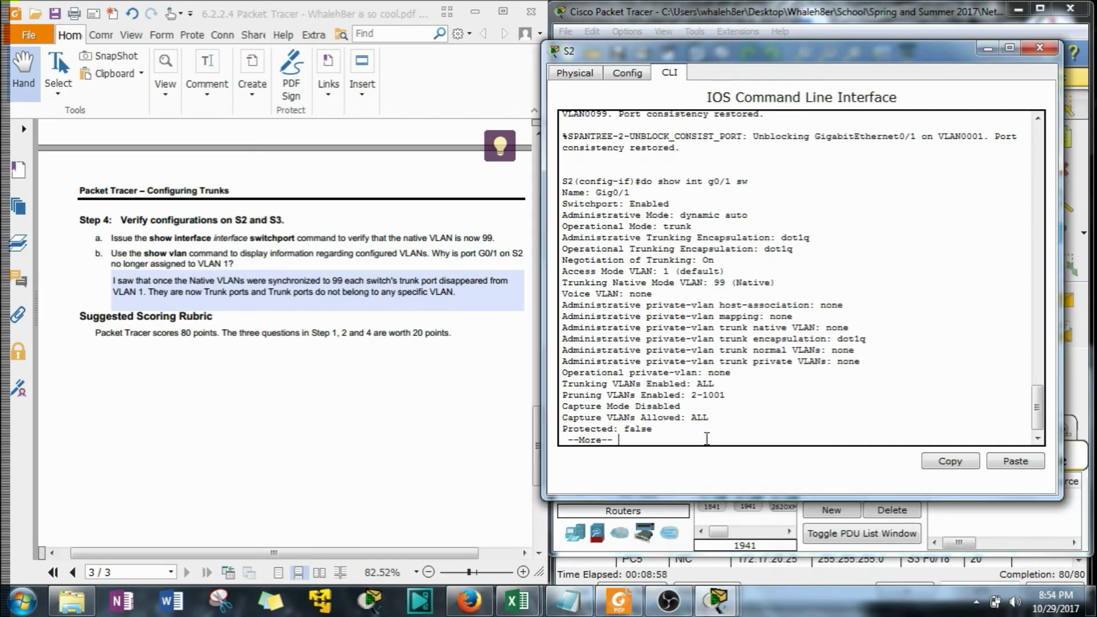
{"action": "key", "text": "space"}
{"action": "type", "text": "do show vlan br"}
{"action": "key", "text": "Return"}
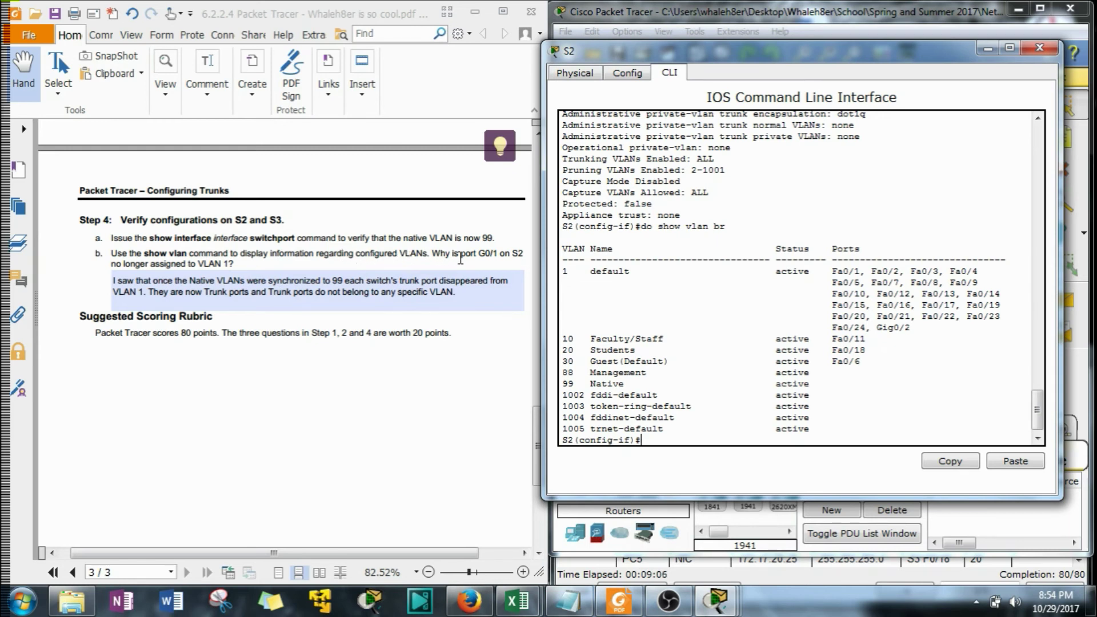
- Compare the Step 4 question about port G0/1 with the ports assigned to each VLAN on S2
{"action": "left_click_drag", "start_coordinate": [499, 255], "coordinate": [484, 256]}
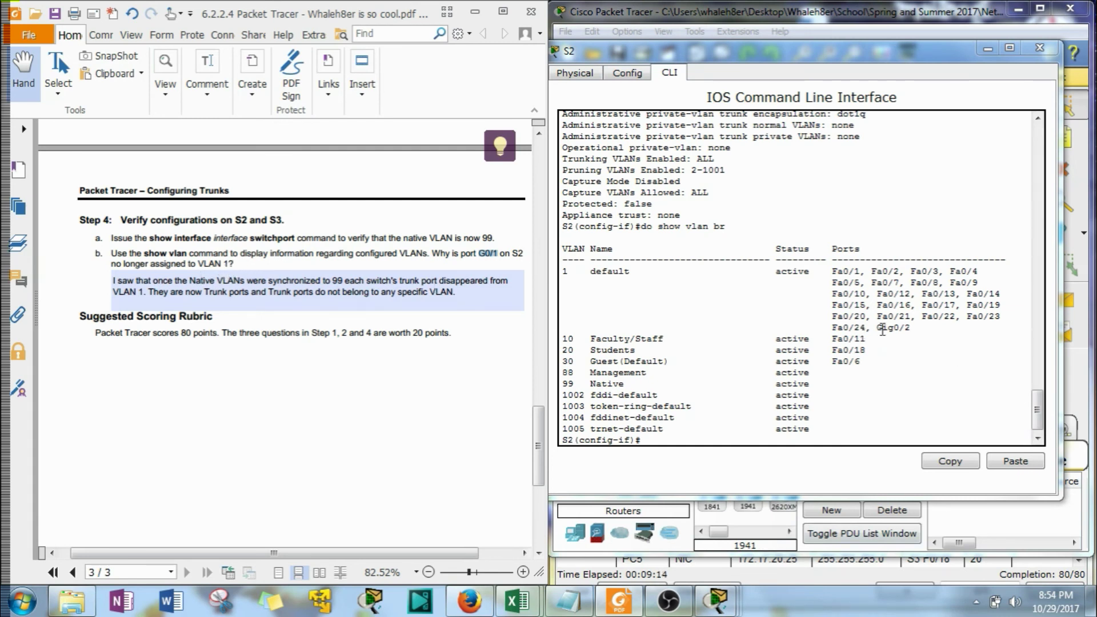
{"action": "left_click_drag", "start_coordinate": [563, 384], "coordinate": [827, 384]}
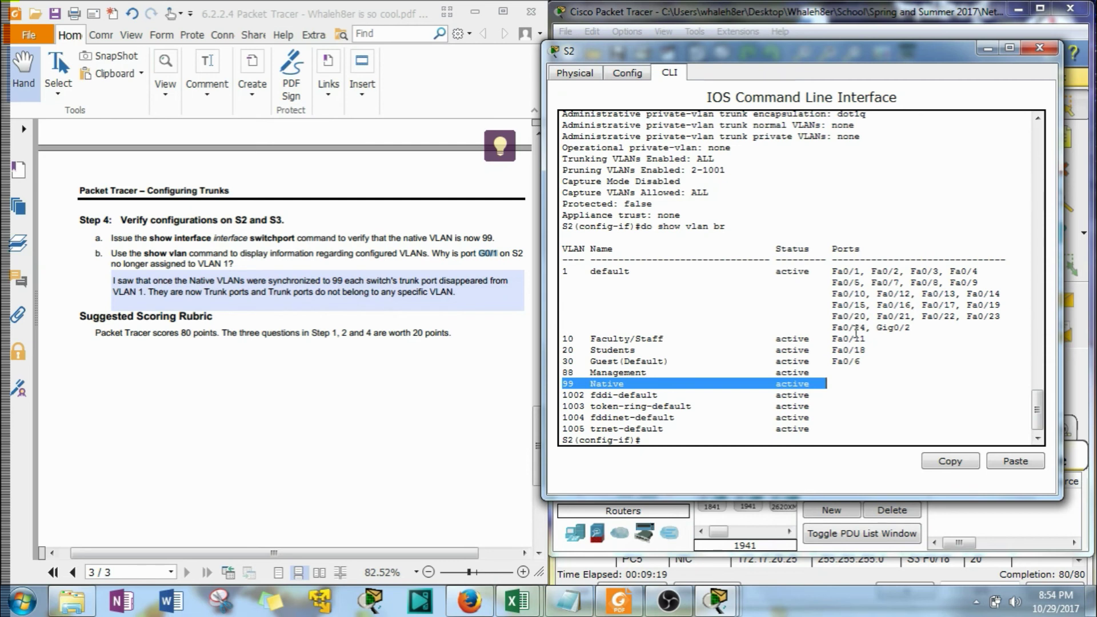
{"action": "left_click_drag", "start_coordinate": [873, 377], "coordinate": [841, 314]}
{"action": "left_click", "coordinate": [844, 349]}
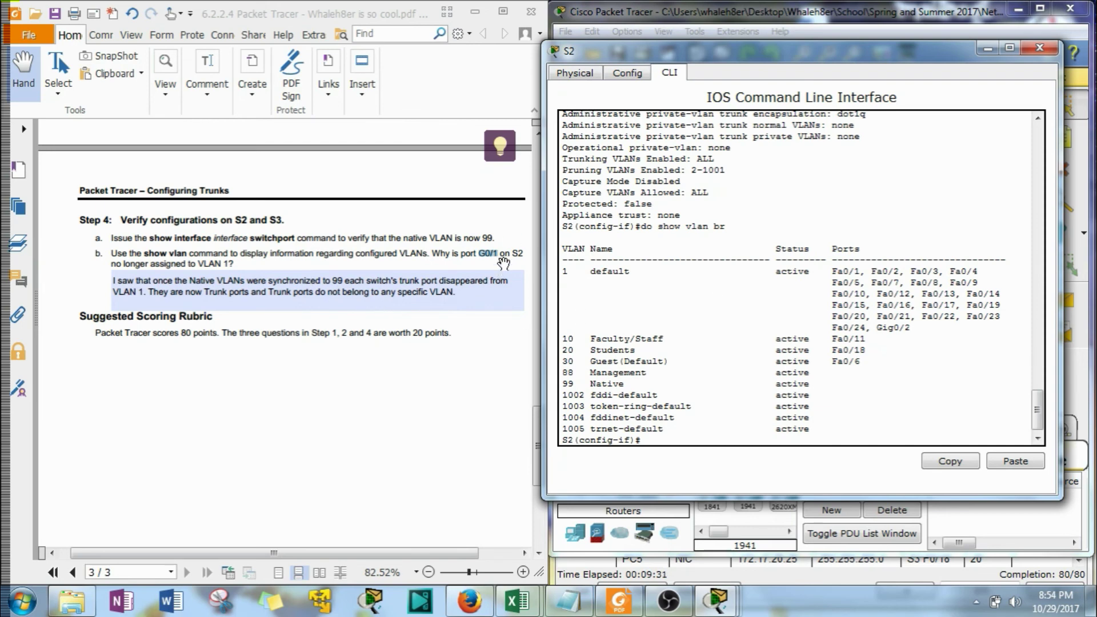
- Minimize S2's window and return to the first page of the lab instructions
{"action": "left_click_drag", "start_coordinate": [976, 51], "coordinate": [771, 60]}
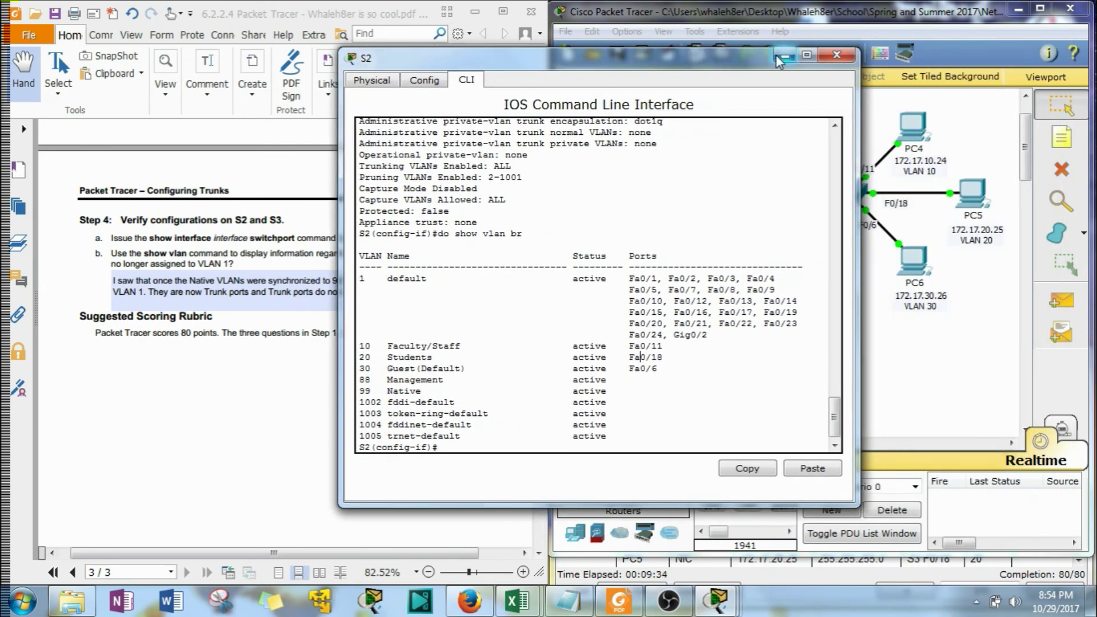
{"action": "left_click", "coordinate": [789, 56]}
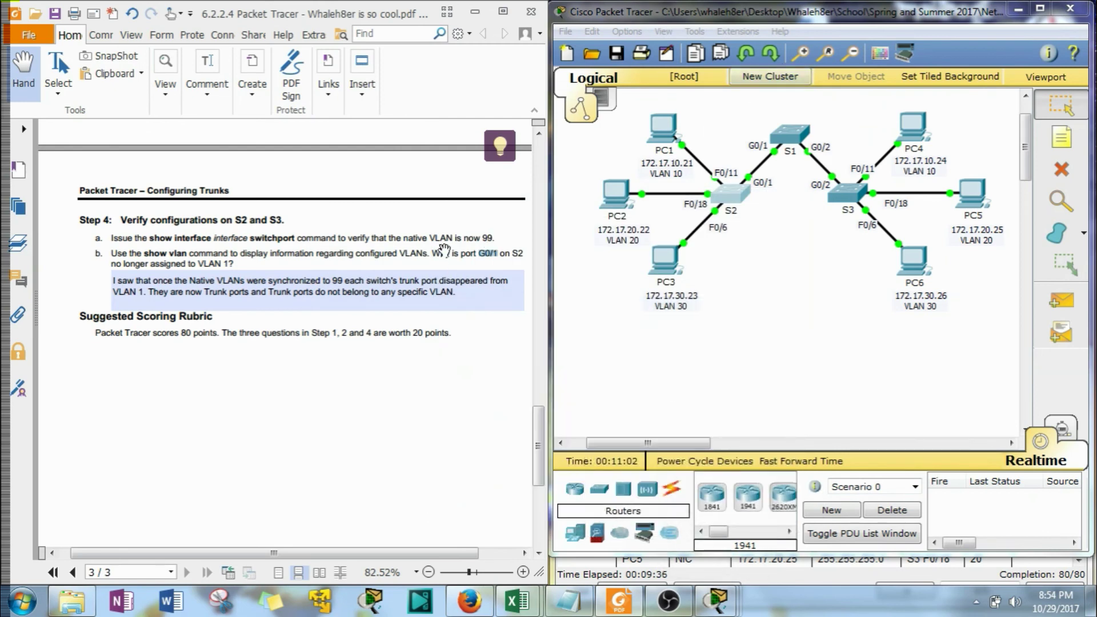
{"action": "scroll", "coordinate": [366, 370], "scroll_direction": "up", "scroll_amount": 10}
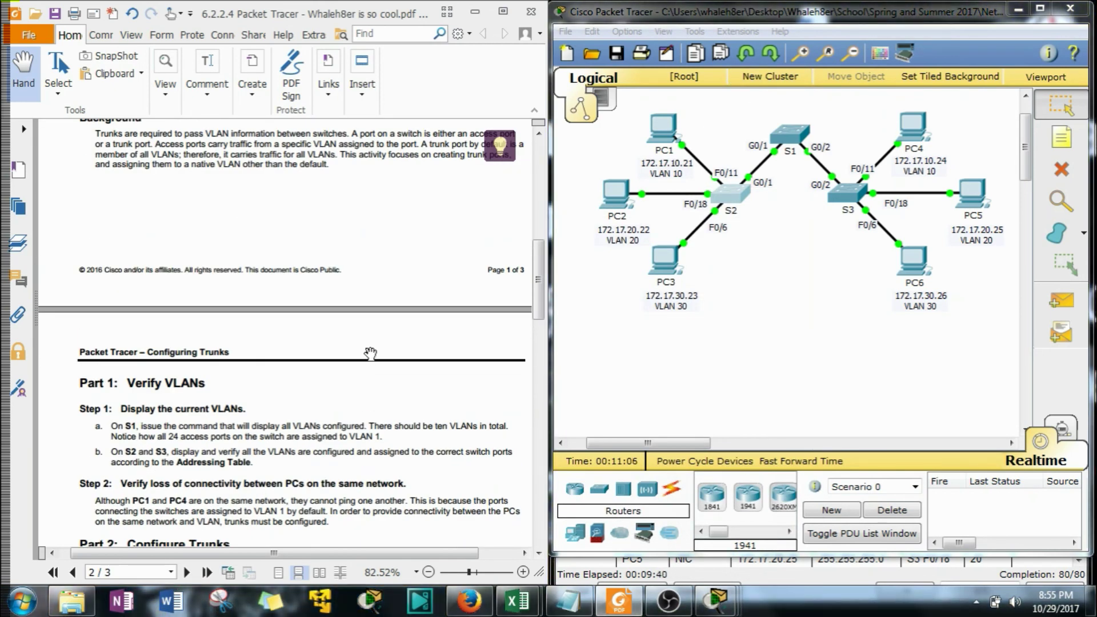
{"action": "scroll", "coordinate": [396, 340], "scroll_direction": "up", "scroll_amount": 10}
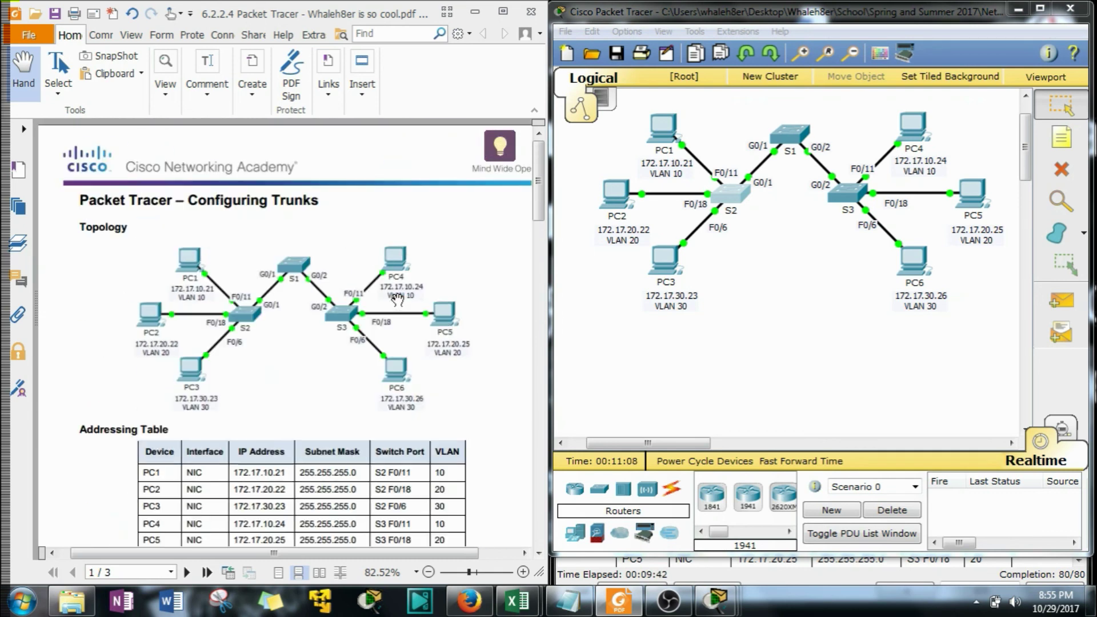